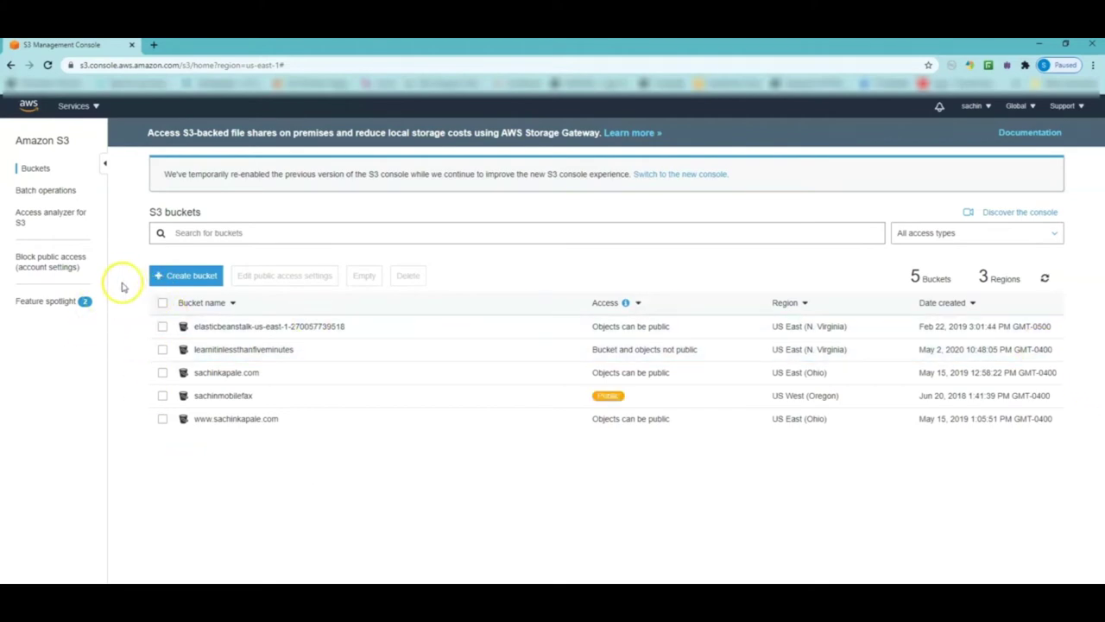
Step: Start a new S3 bucket named myfirstlambdafunctionevertest in US East (N. Virginia) without copied settings, and continue to its configuration options
left_click(187, 277)
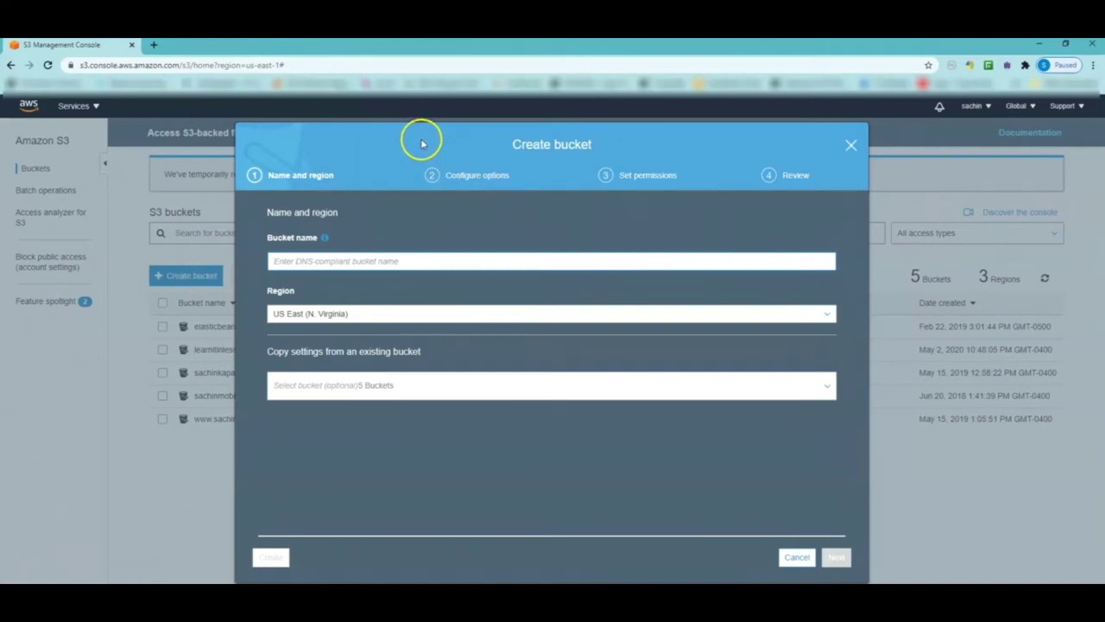
left_click(278, 260)
type("my")
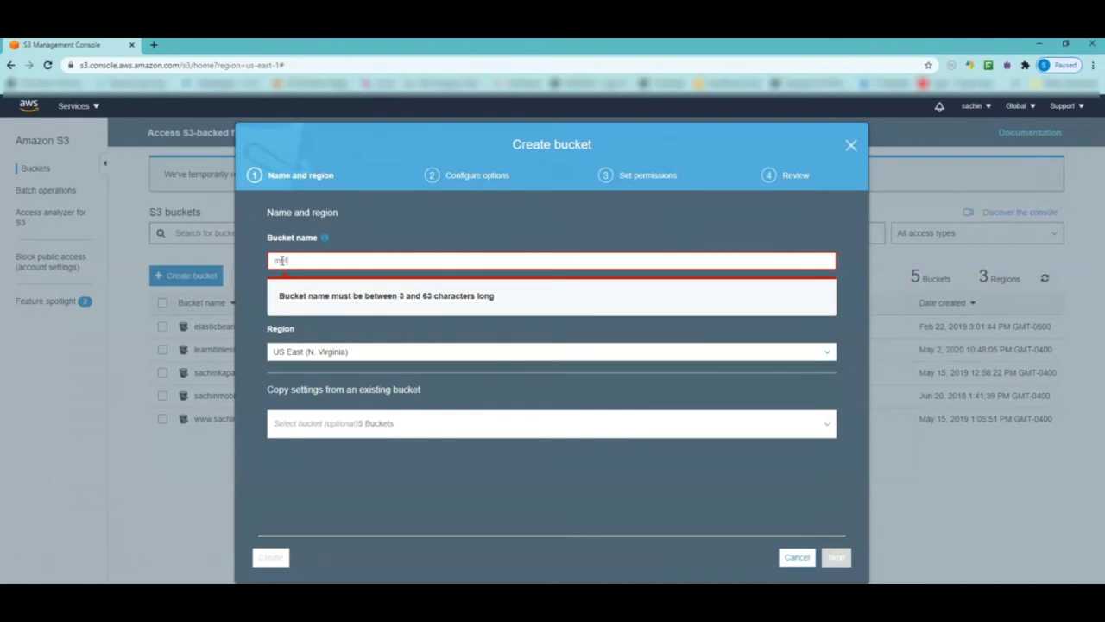
type("first")
key("BackSpace")
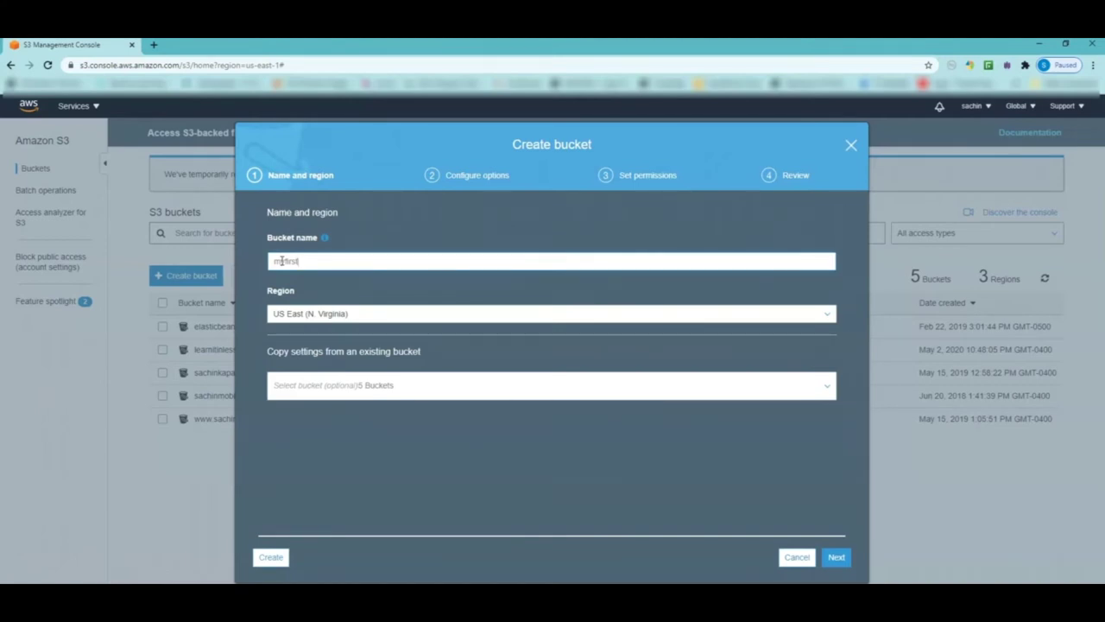
type("lambdat")
type("unctionevertest")
double_click(282, 261)
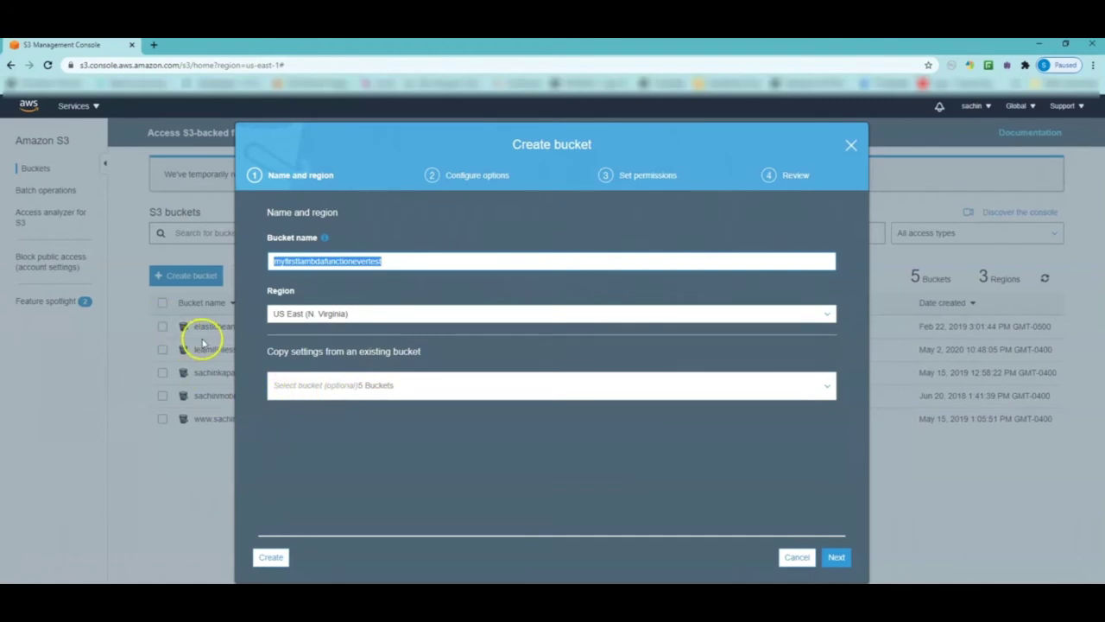
left_click(378, 388)
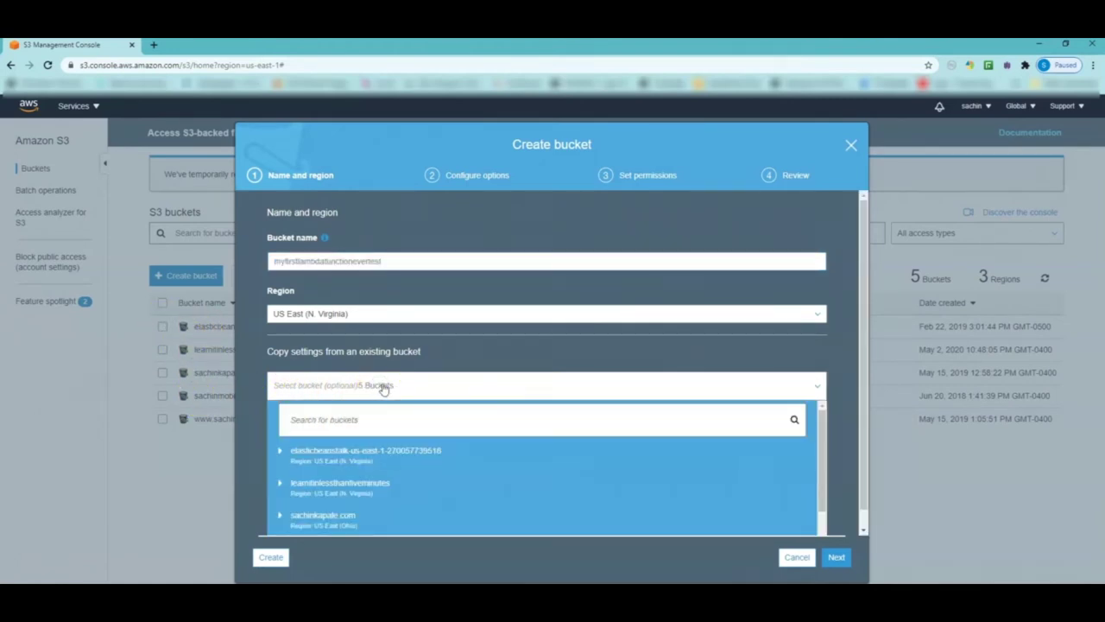
left_click(495, 356)
left_click(837, 558)
left_click(837, 558)
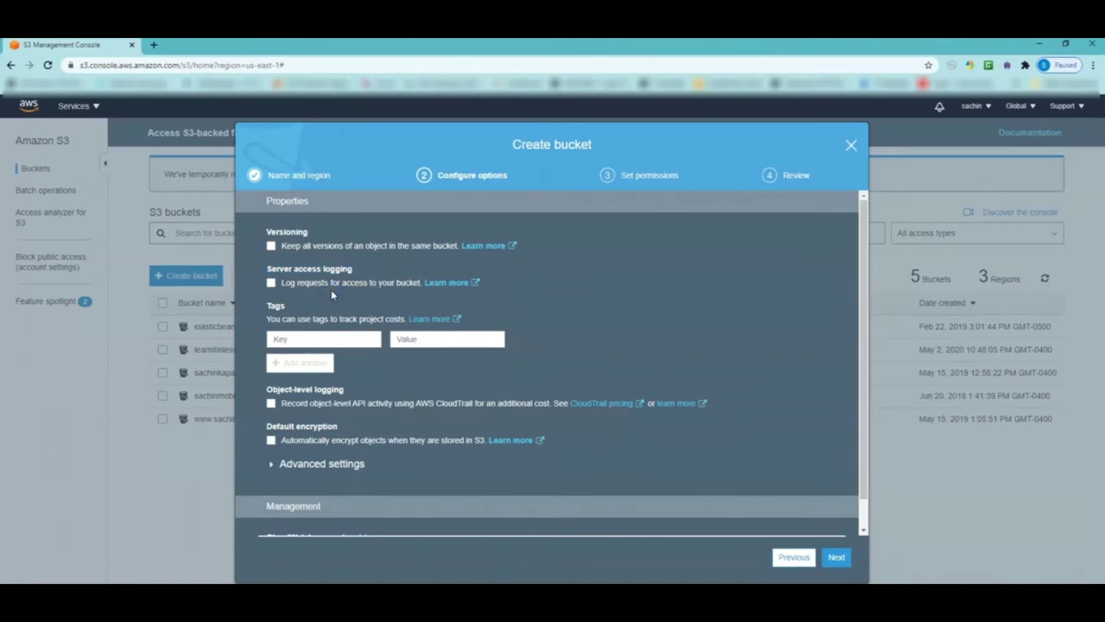
Step: Enable versioning for the new bucket and add a tag with key Creator and the creator's first name as value
left_click(272, 246)
left_click(296, 337)
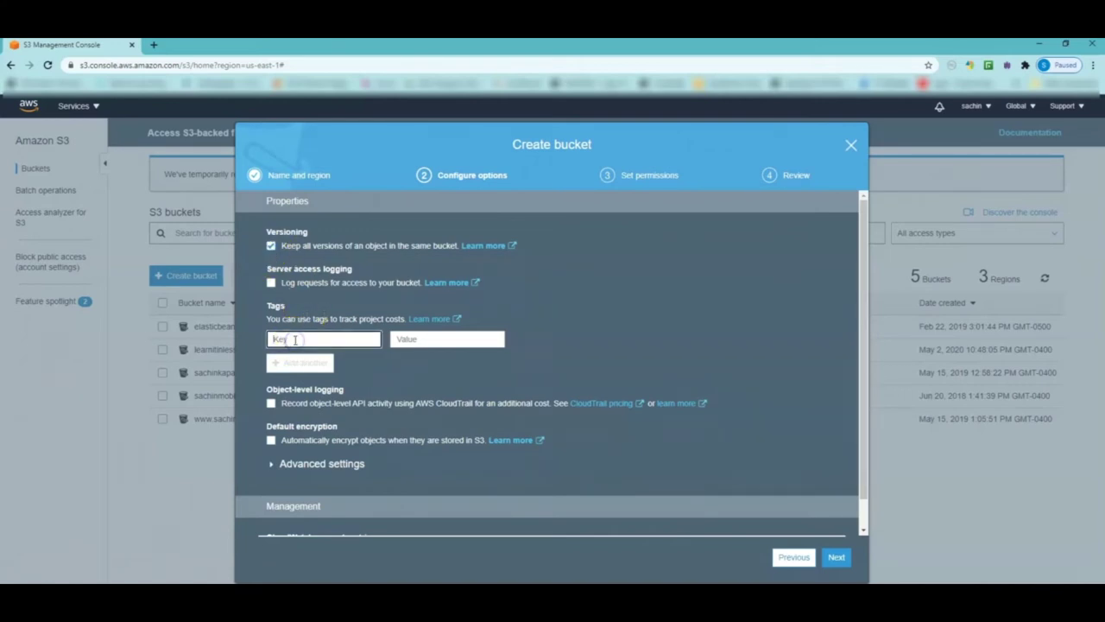
type("Create")
key("Tab")
type("Sachin")
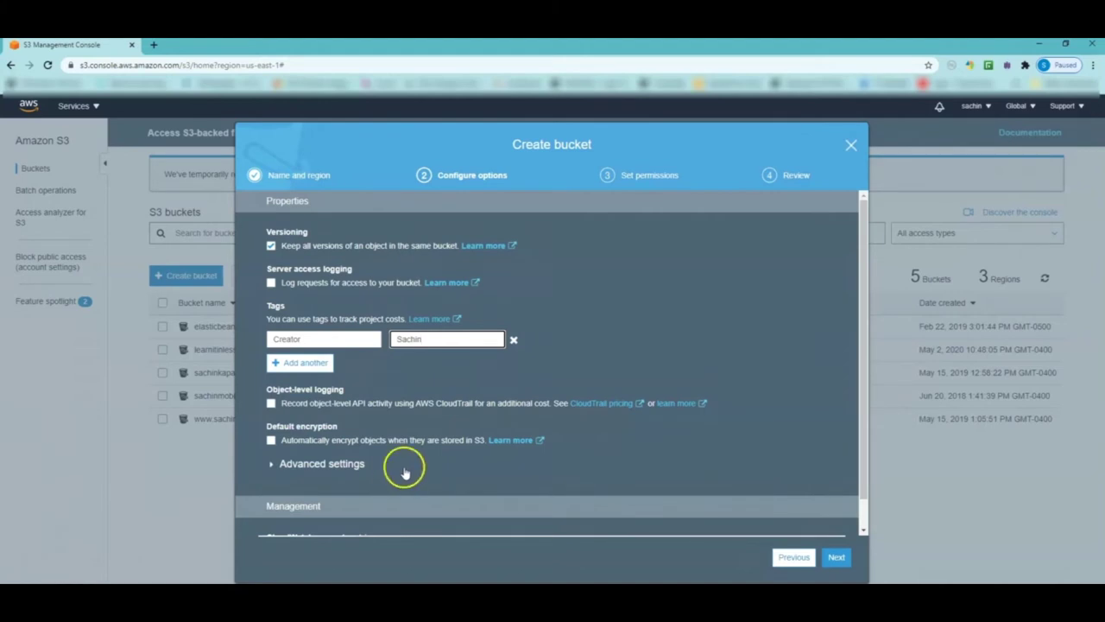
Step: Expand the bucket's advanced settings, leave object lock off, and continue to the permissions stage
scroll(396, 462, "down", 1)
left_click(271, 434)
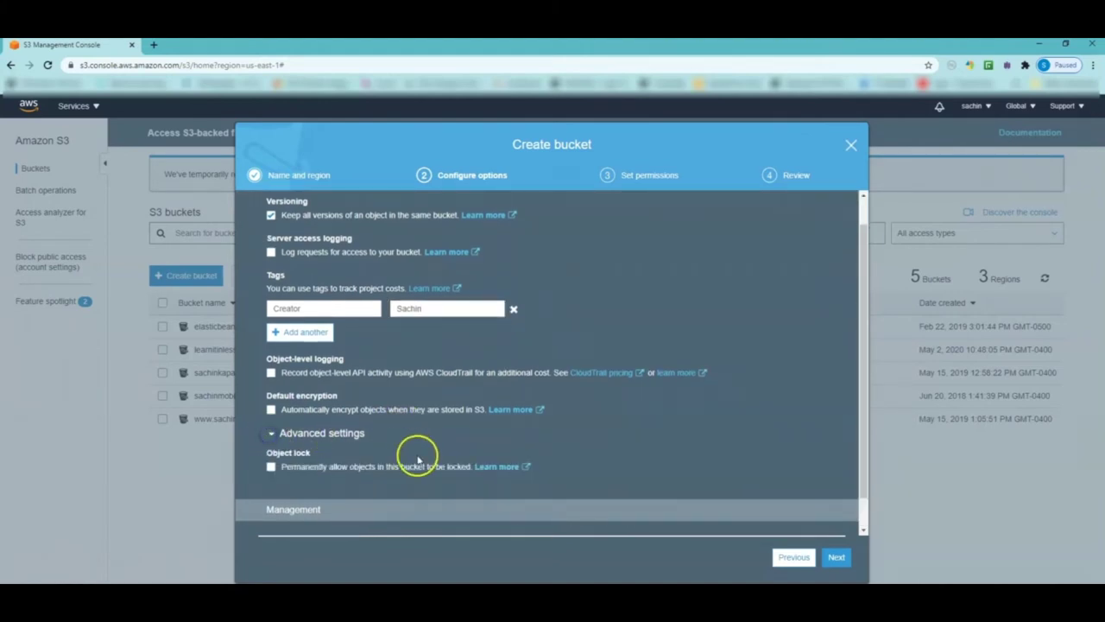
scroll(397, 454, "down", 1)
scroll(394, 445, "up", 2)
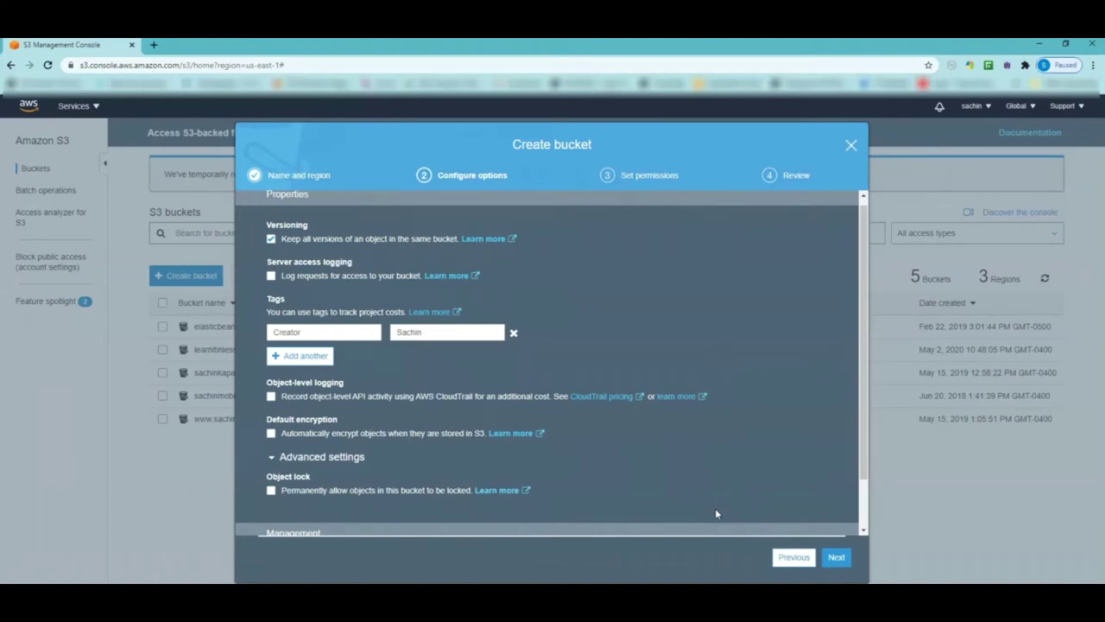
left_click(837, 559)
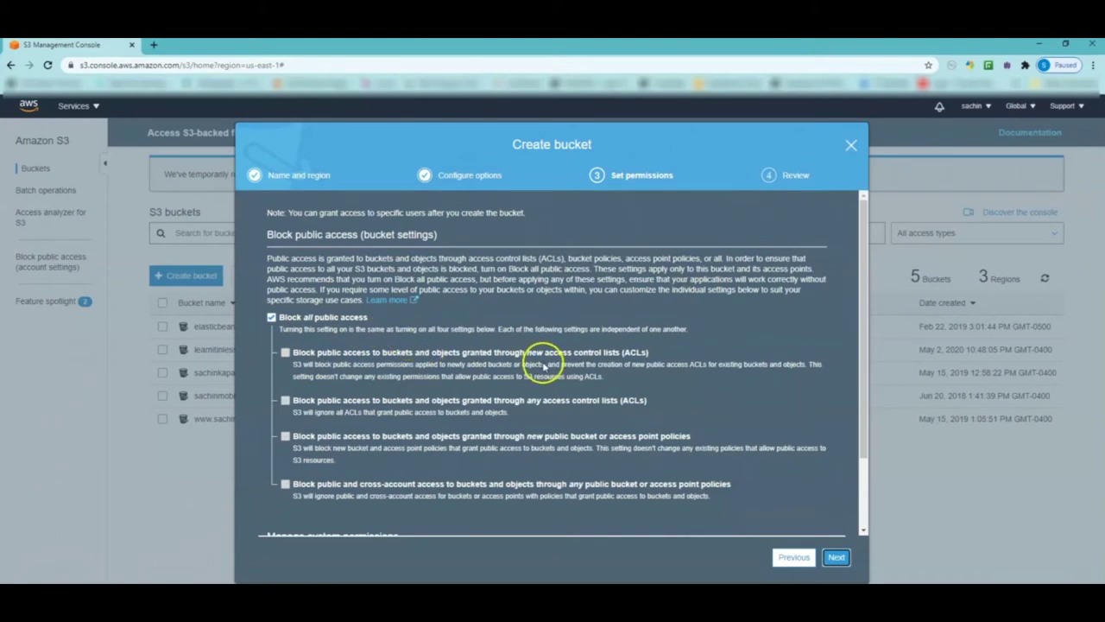
scroll(661, 432, "down", 1)
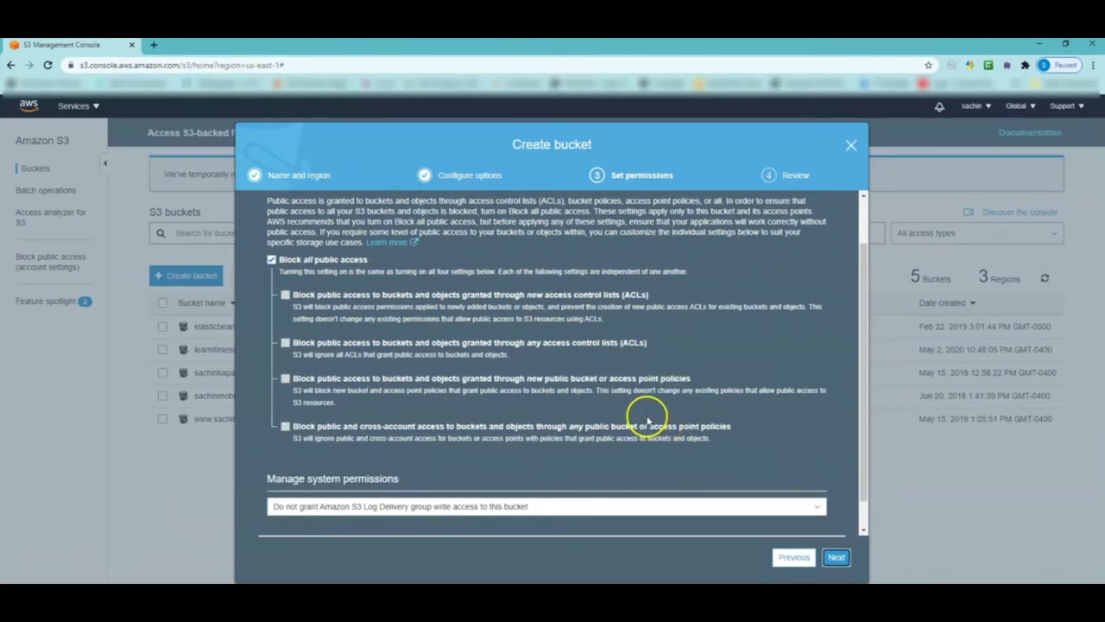
scroll(504, 358, "up", 1)
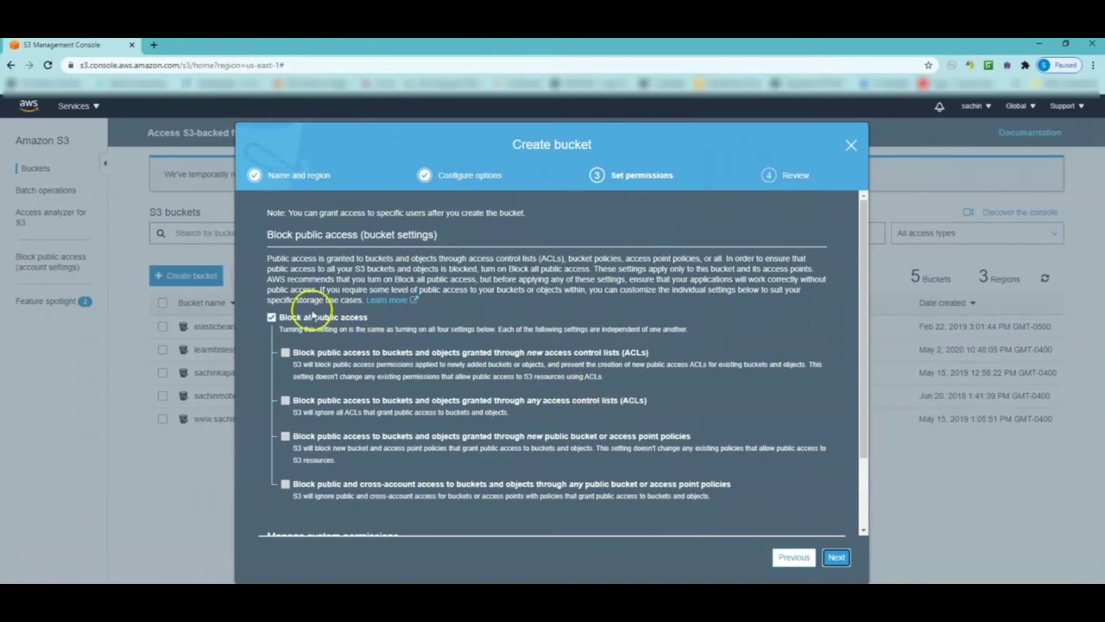
left_click(271, 317)
scroll(285, 294, "down", 2)
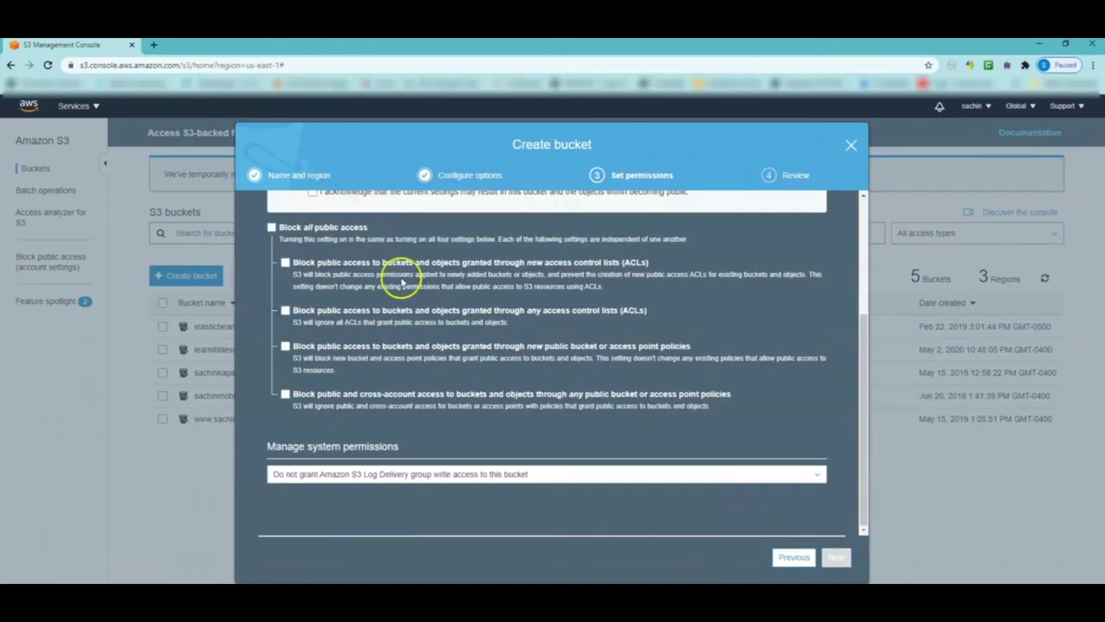
scroll(436, 292, "up", 2)
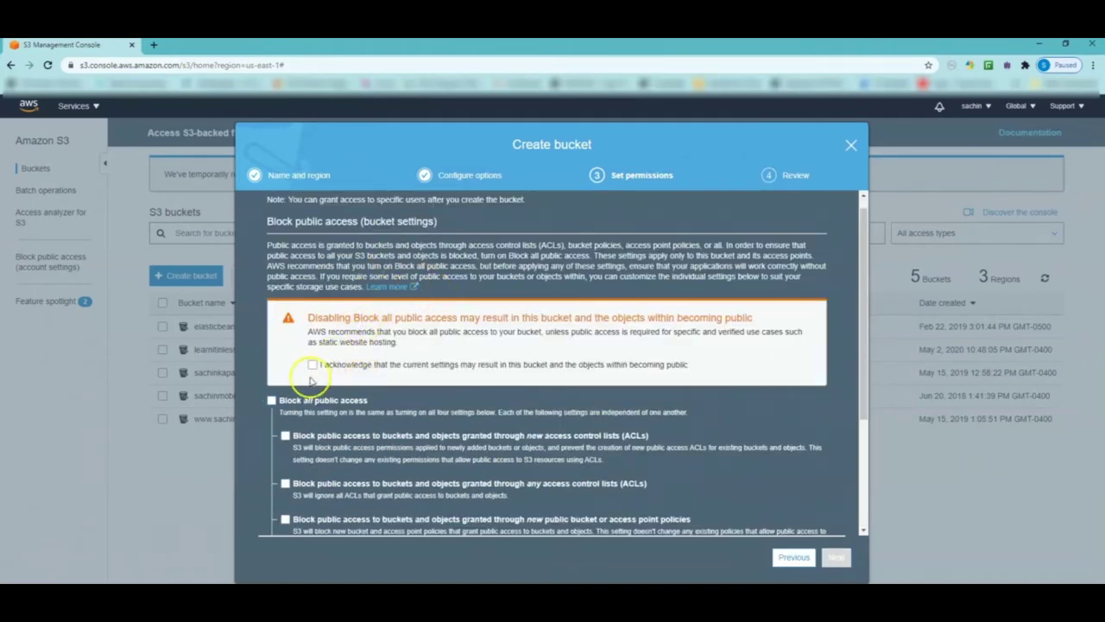
left_click(271, 400)
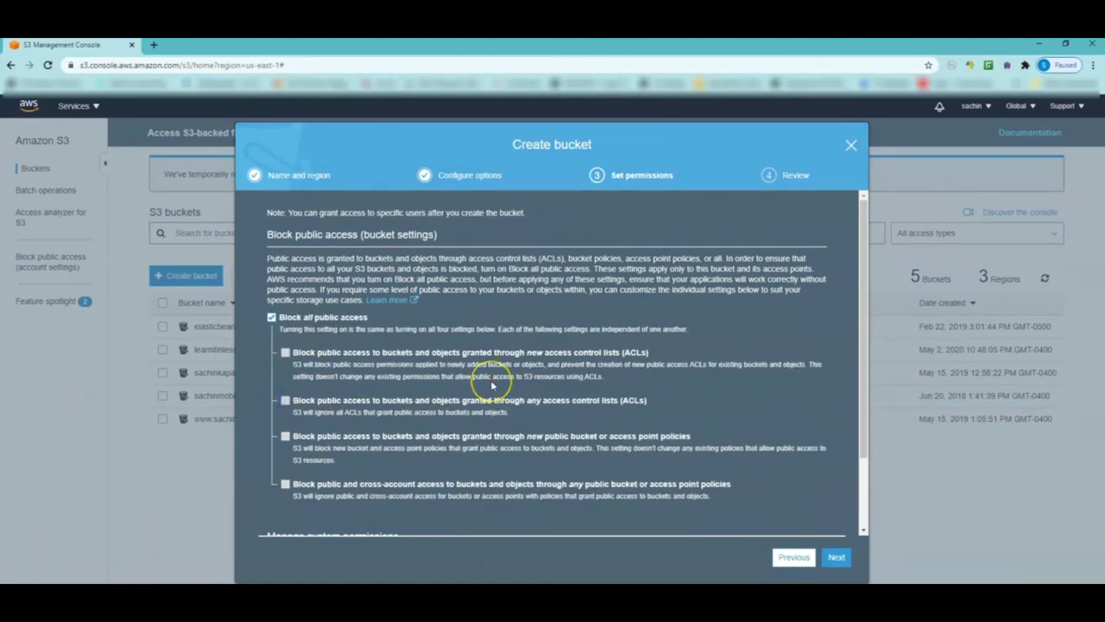
Step: Accept the permissions with all public access blocked, review the bucket's settings and create the bucket
left_click(836, 557)
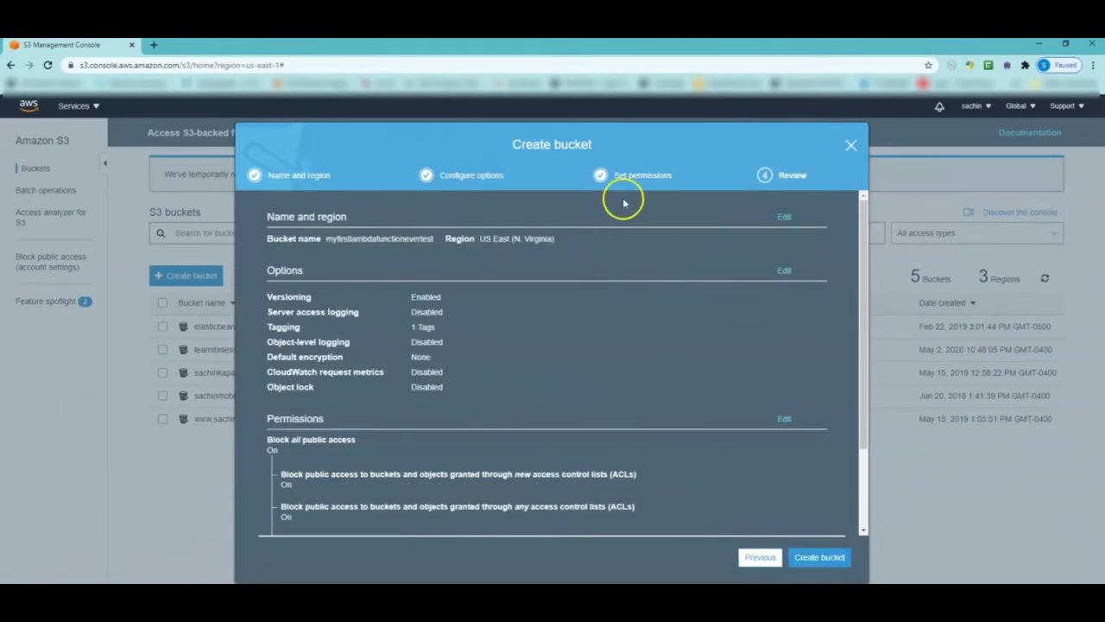
scroll(691, 302, "down", 2)
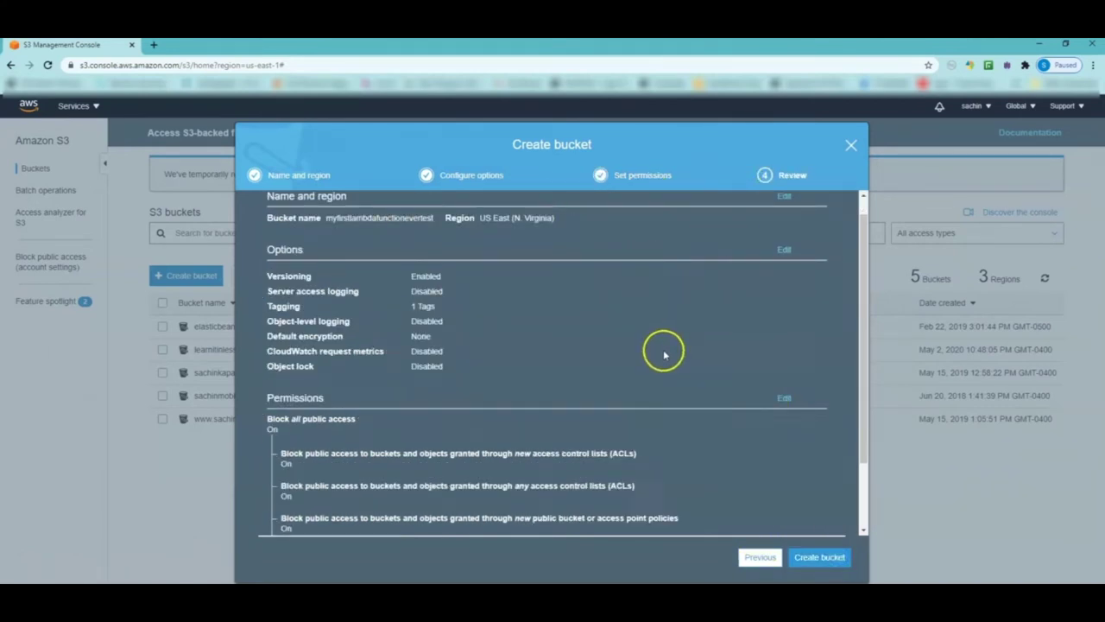
left_click(817, 558)
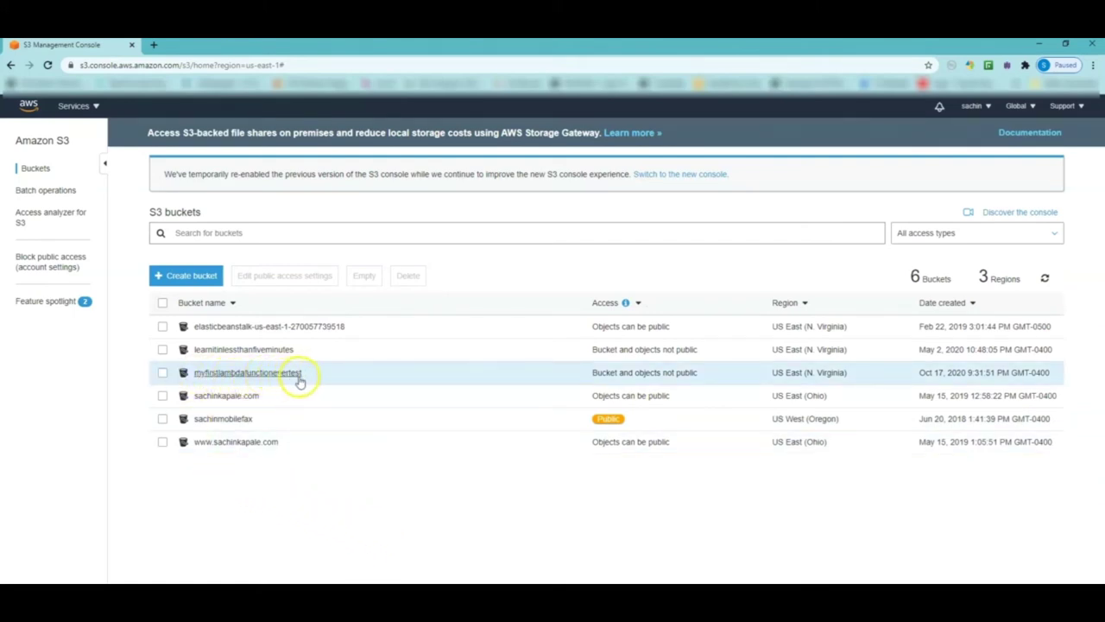
Step: Open the myfirstlambdafunctionevertest bucket and examine its properties, permissions, management options and access points, returning to its overview
left_click(267, 372)
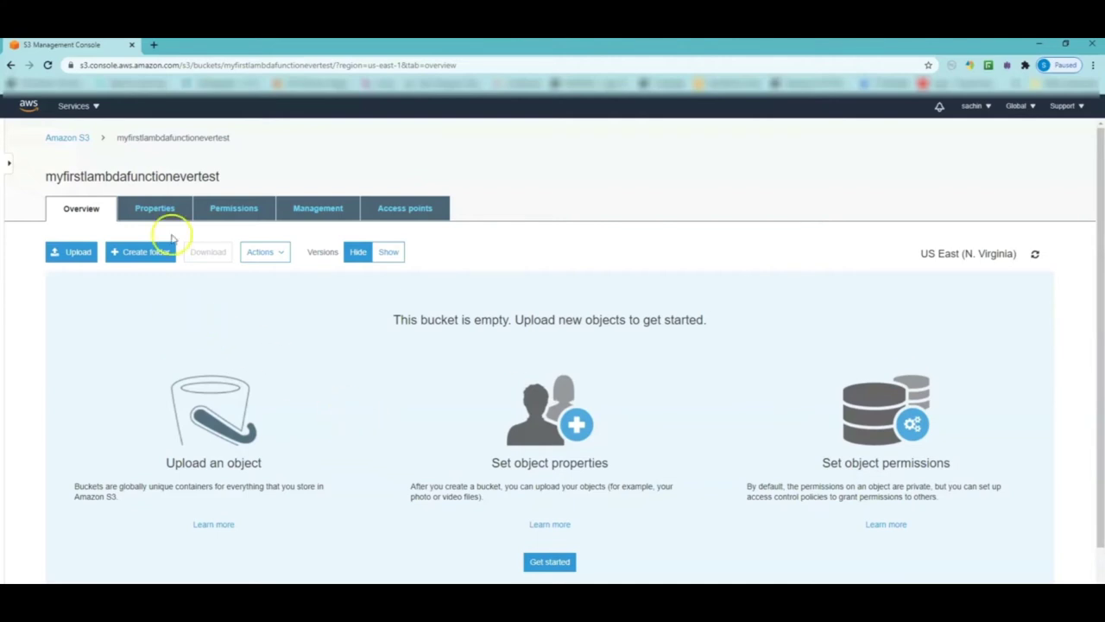
left_click(156, 212)
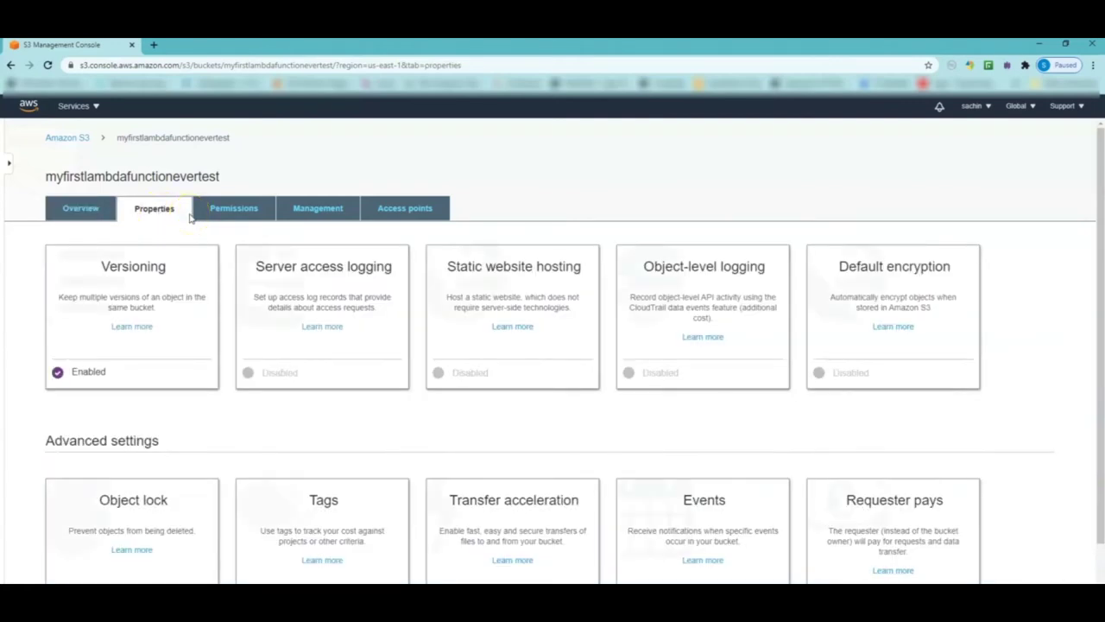
left_click(246, 210)
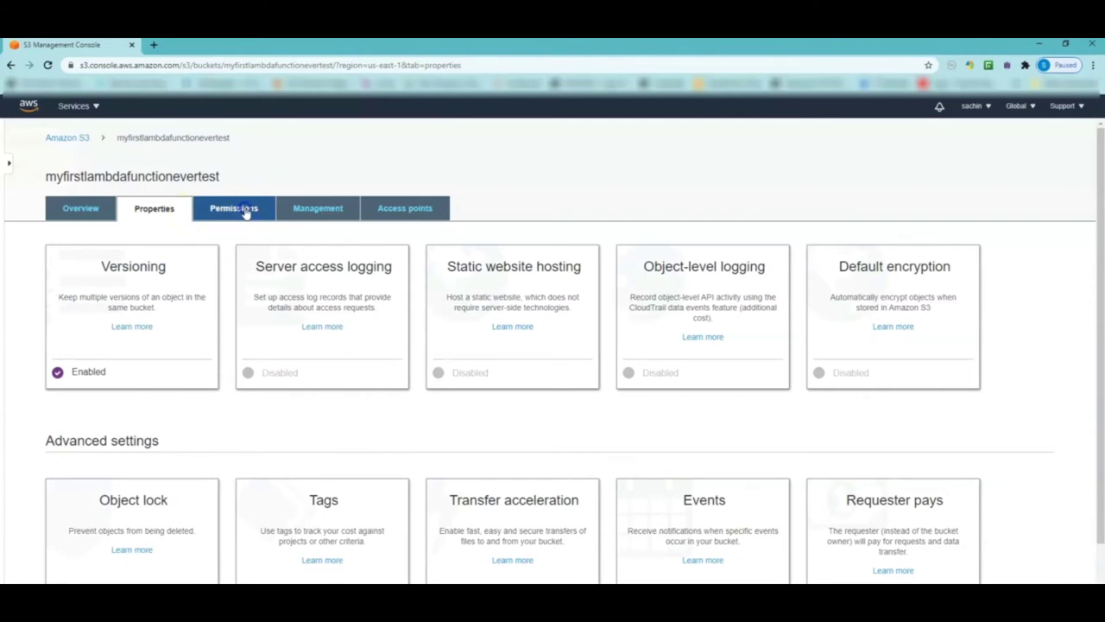
left_click(313, 211)
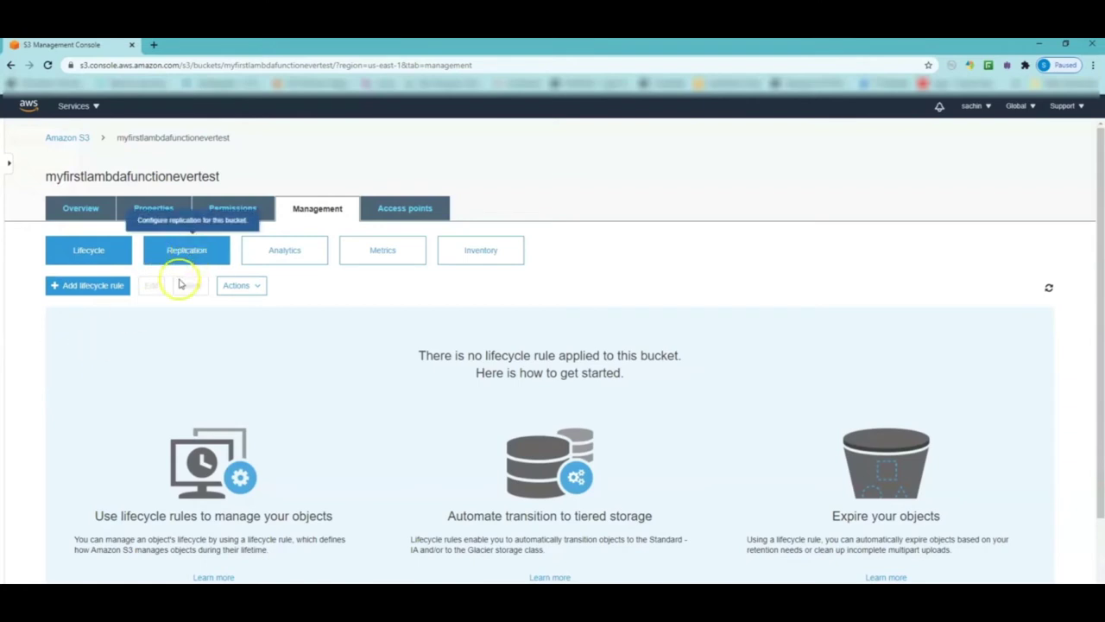
left_click(399, 212)
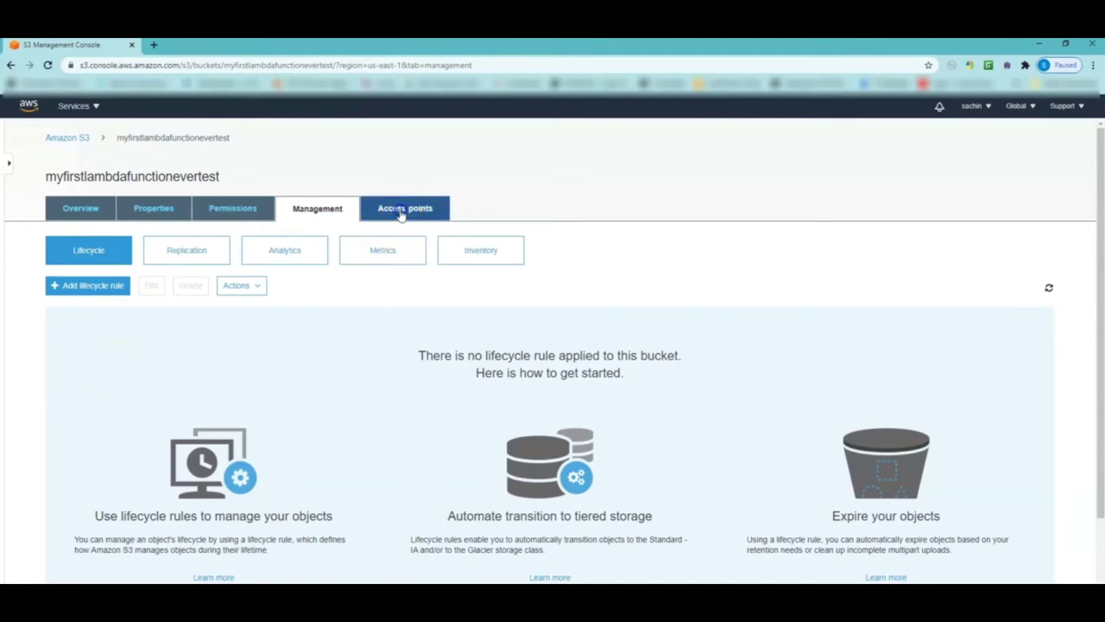
left_click(80, 210)
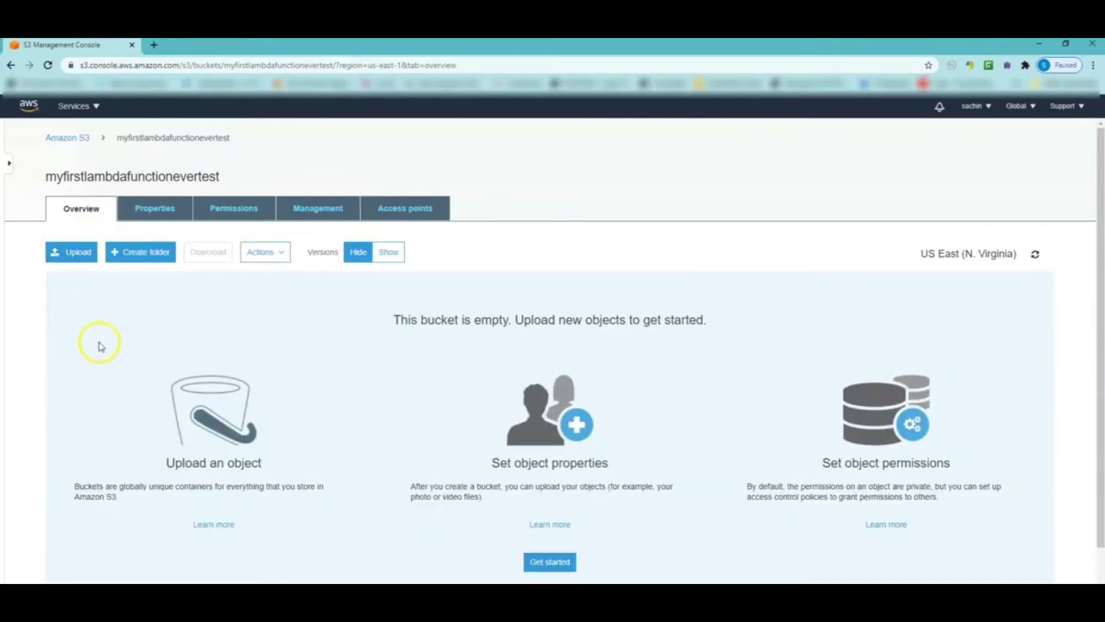
left_click_drag(49, 177, 232, 178)
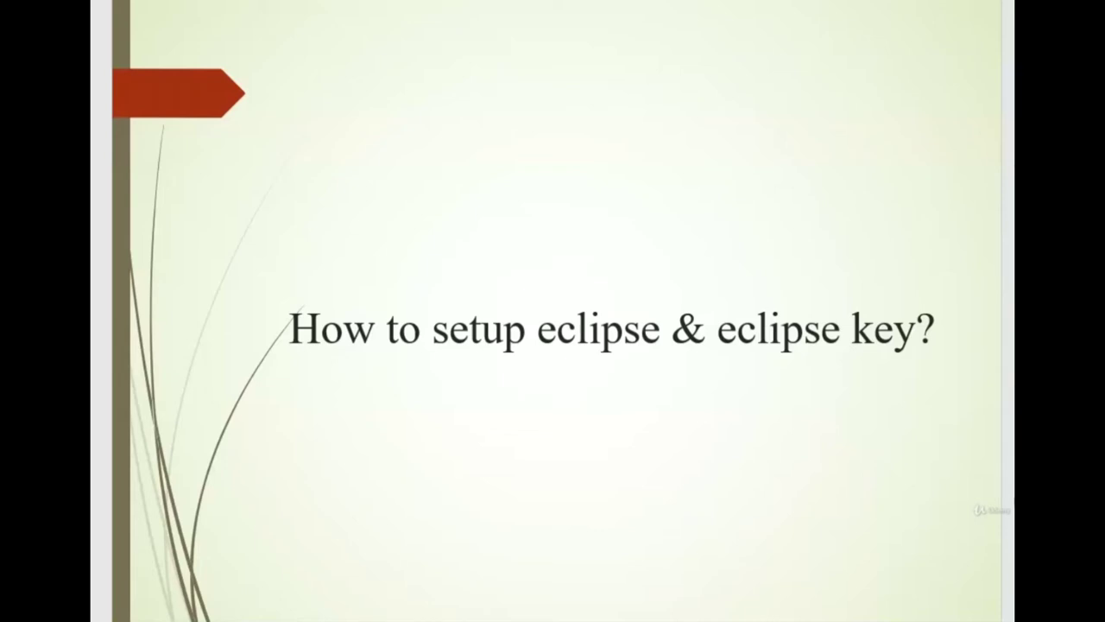
key("Right")
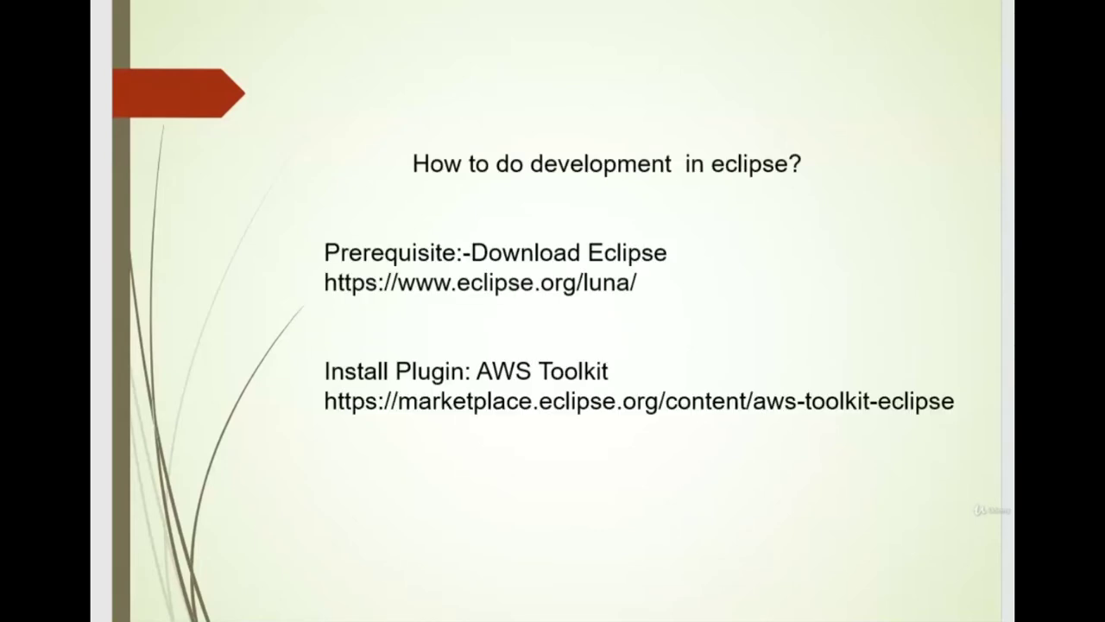
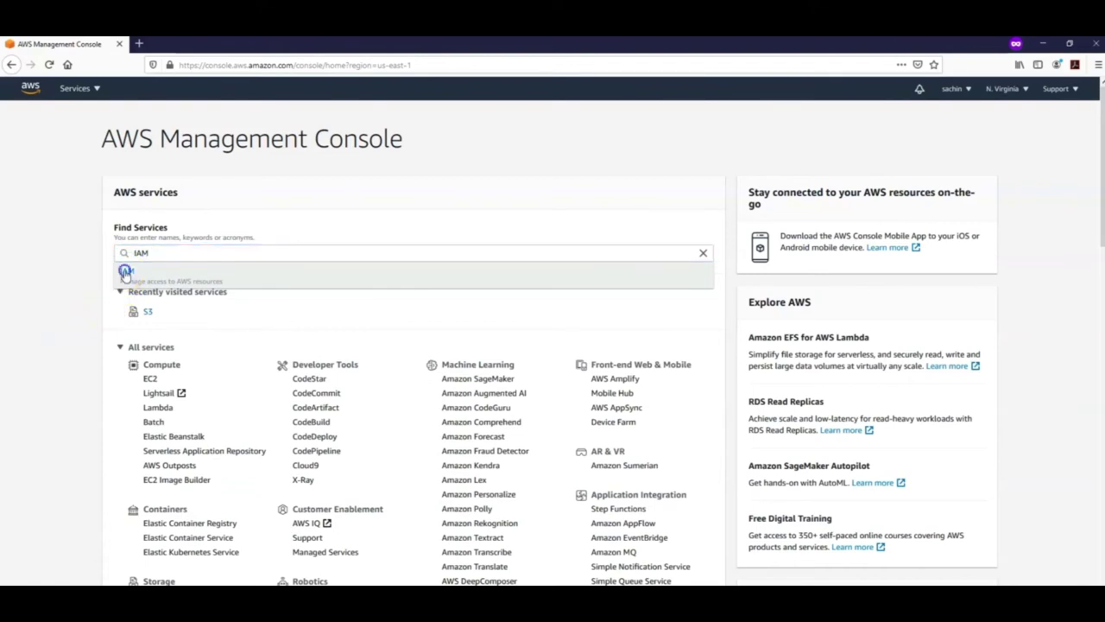
Step: Open the IAM service and start adding a user named lambdatestuser with programmatic access
left_click(125, 272)
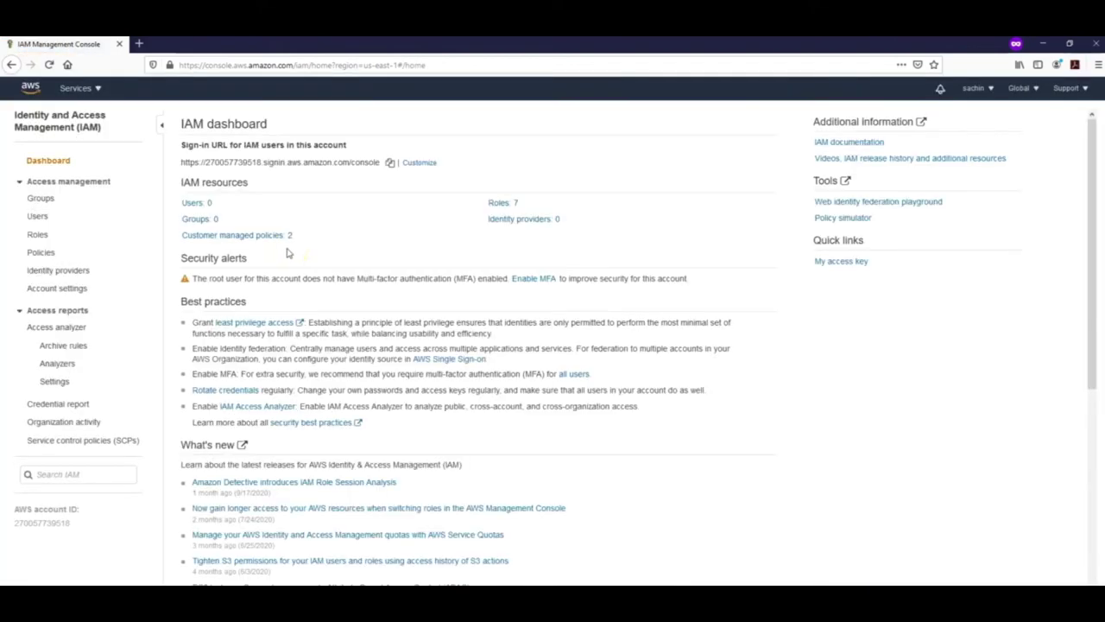
left_click(193, 203)
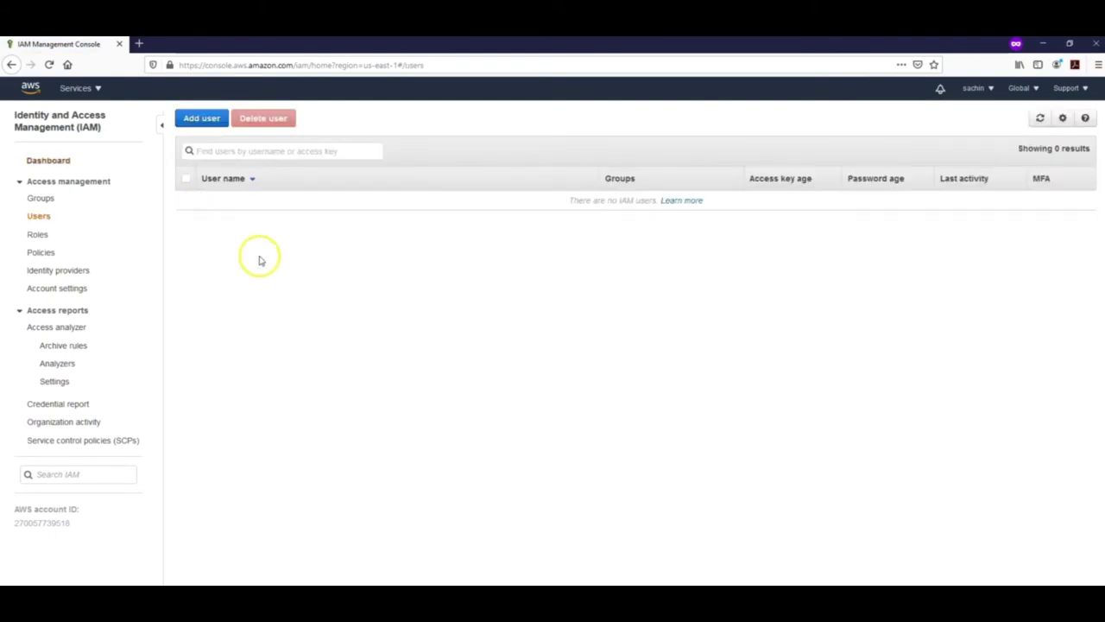
left_click(199, 118)
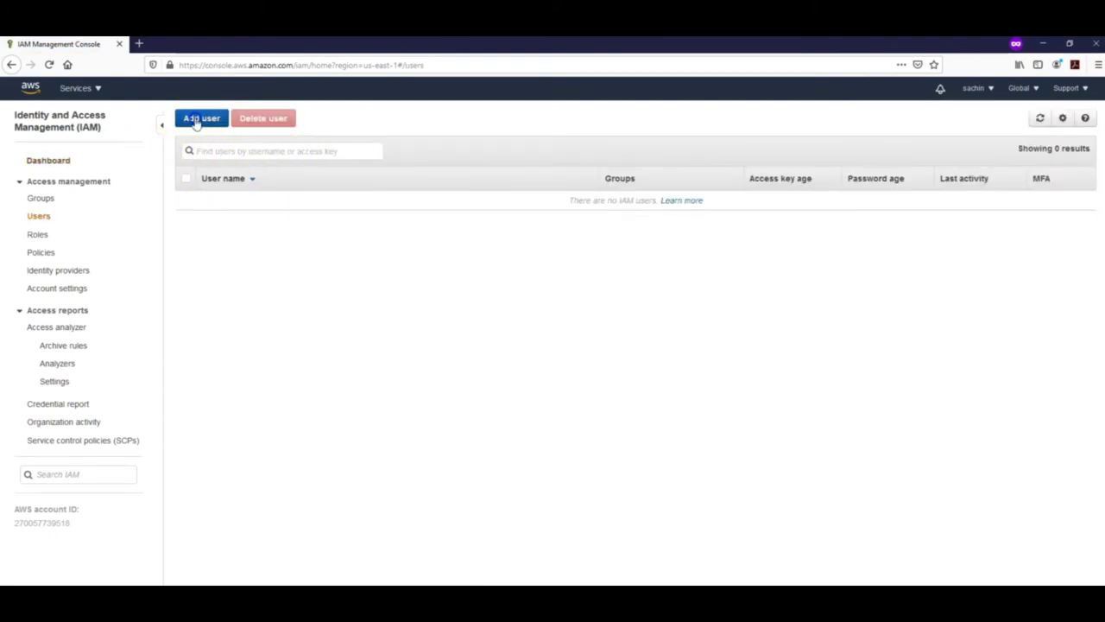
left_click(443, 203)
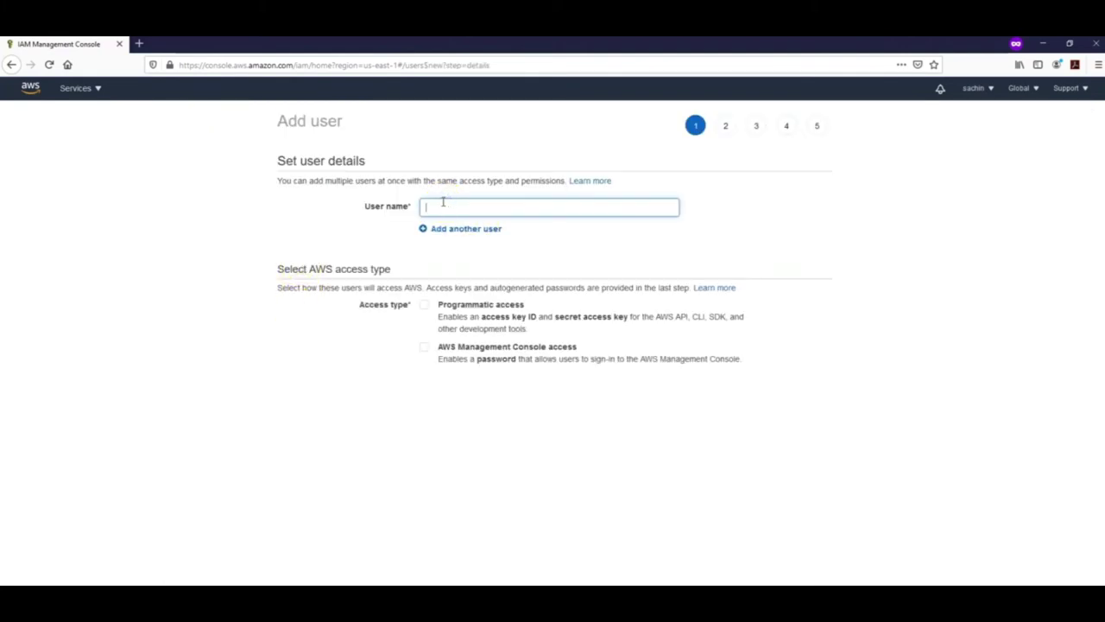
type("lambdatestuser")
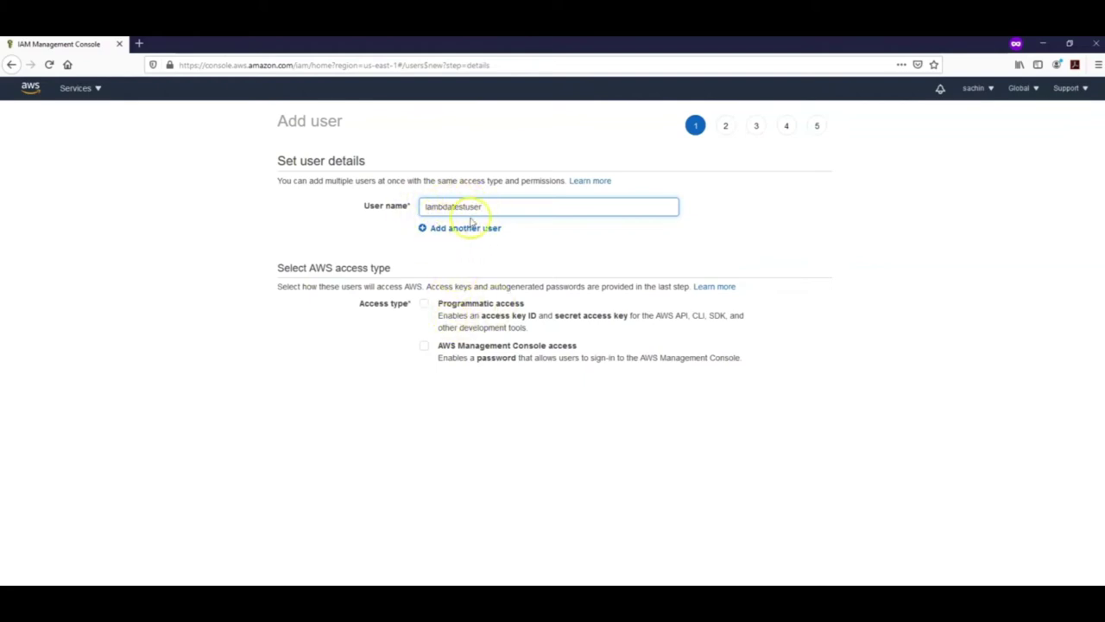
left_click(424, 305)
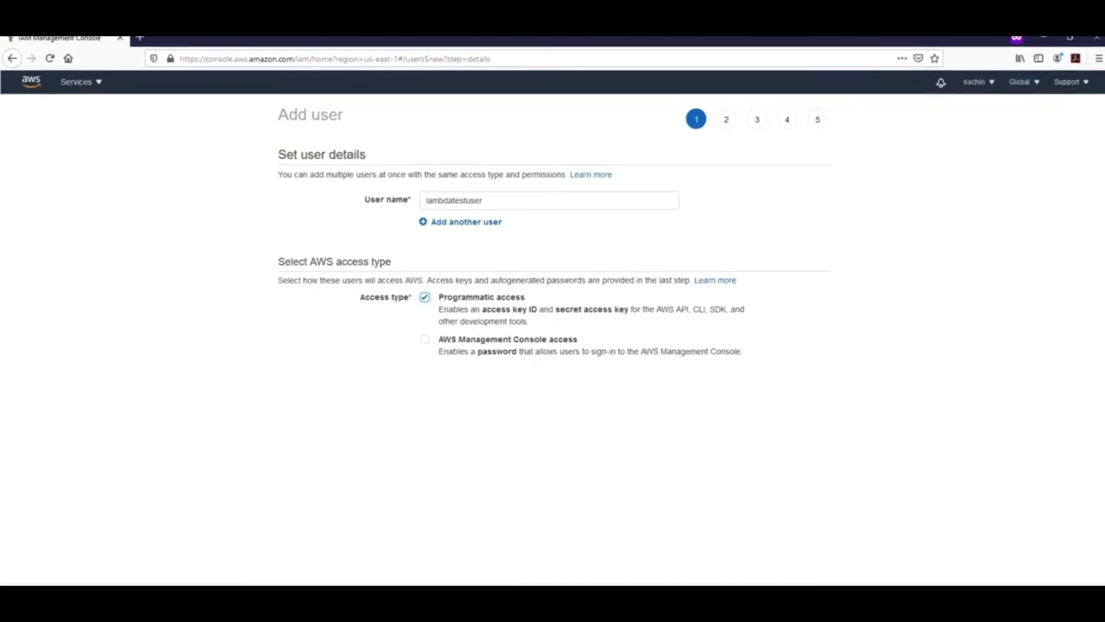
left_click(1070, 41)
left_click_drag(649, 79, 621, 36)
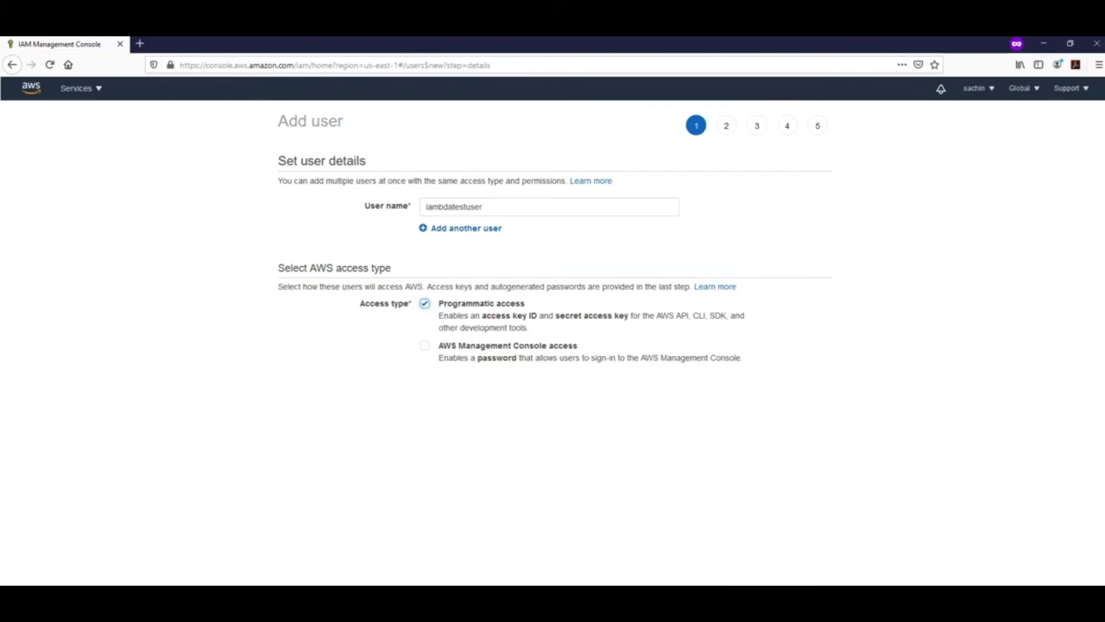
Step: Continue to the permissions stage, expand the permissions boundary settings, and proceed to tags without setting a boundary
left_click(771, 579)
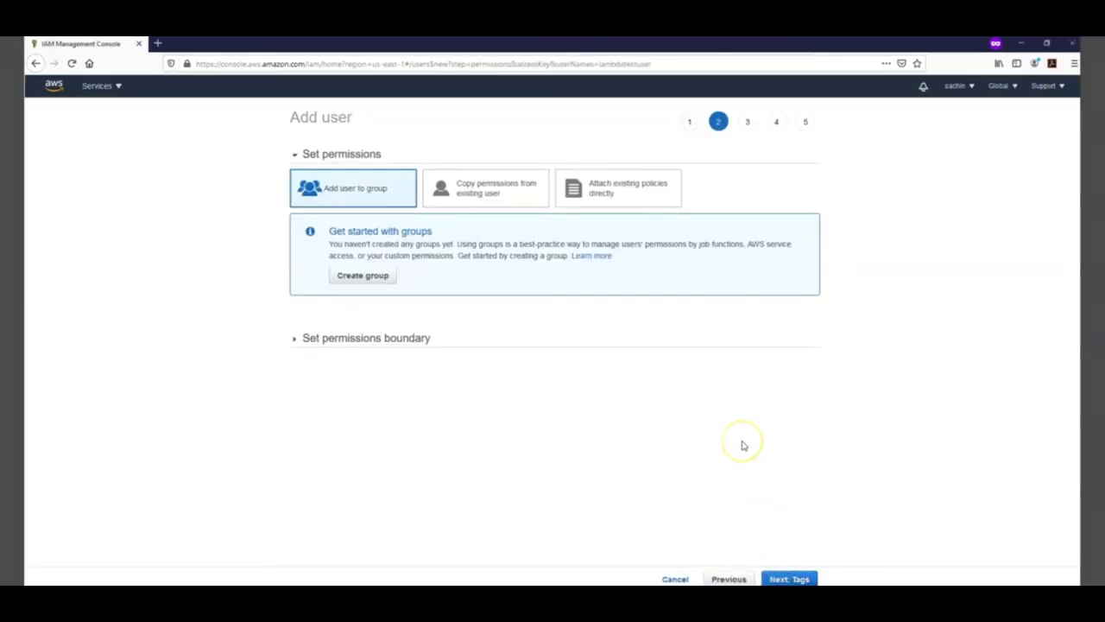
left_click(294, 342)
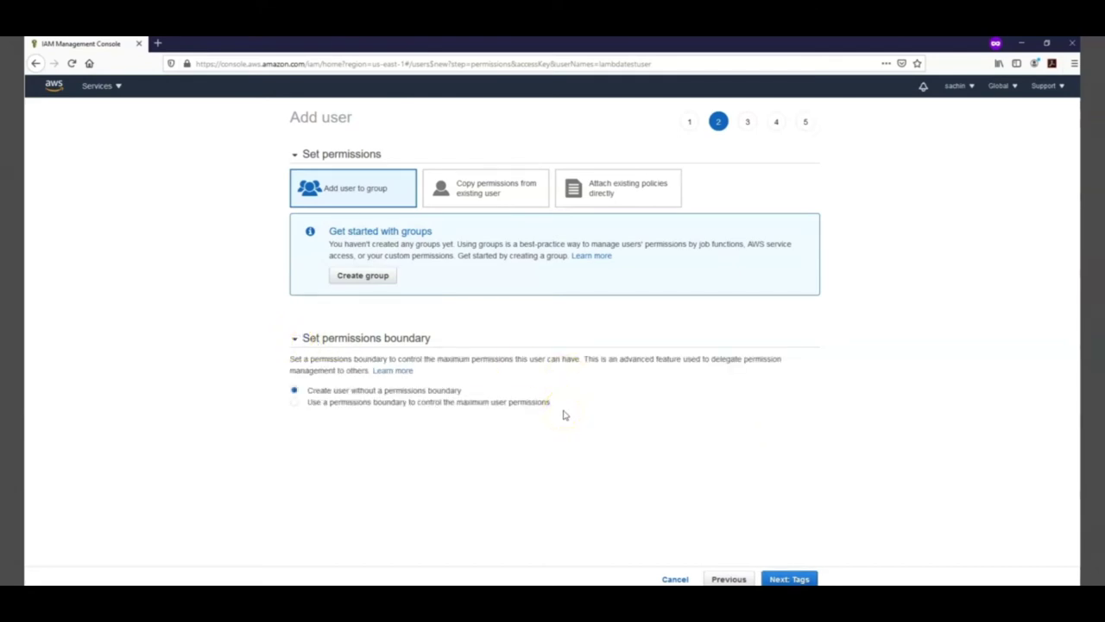
left_click(798, 579)
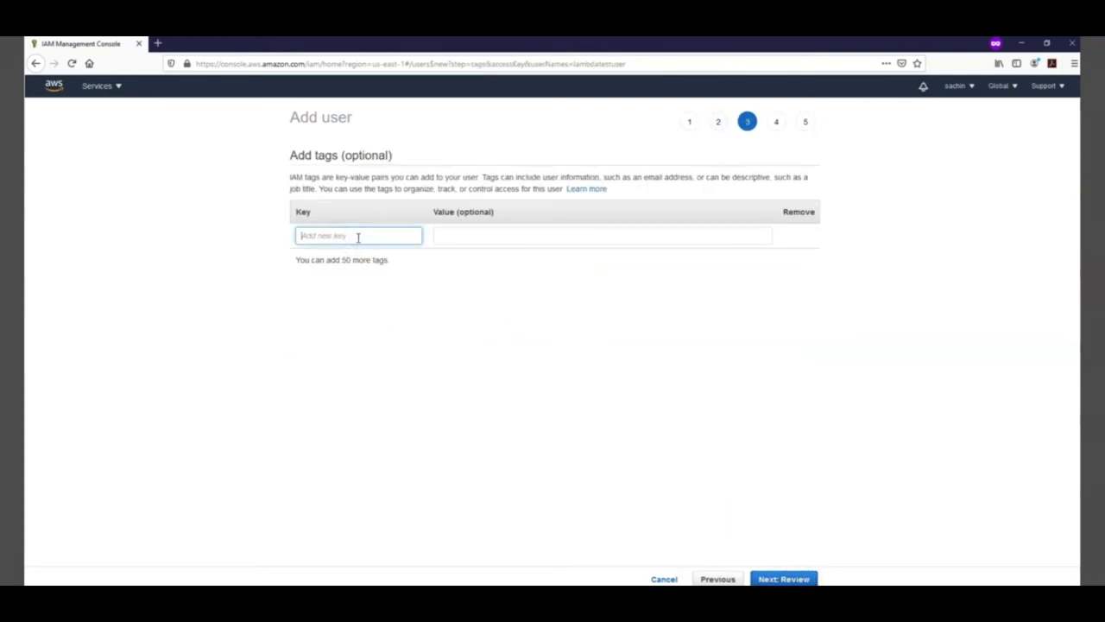
Step: Add a tag with the key Creator and the creator's name as its value, and continue to the review
type("Ci")
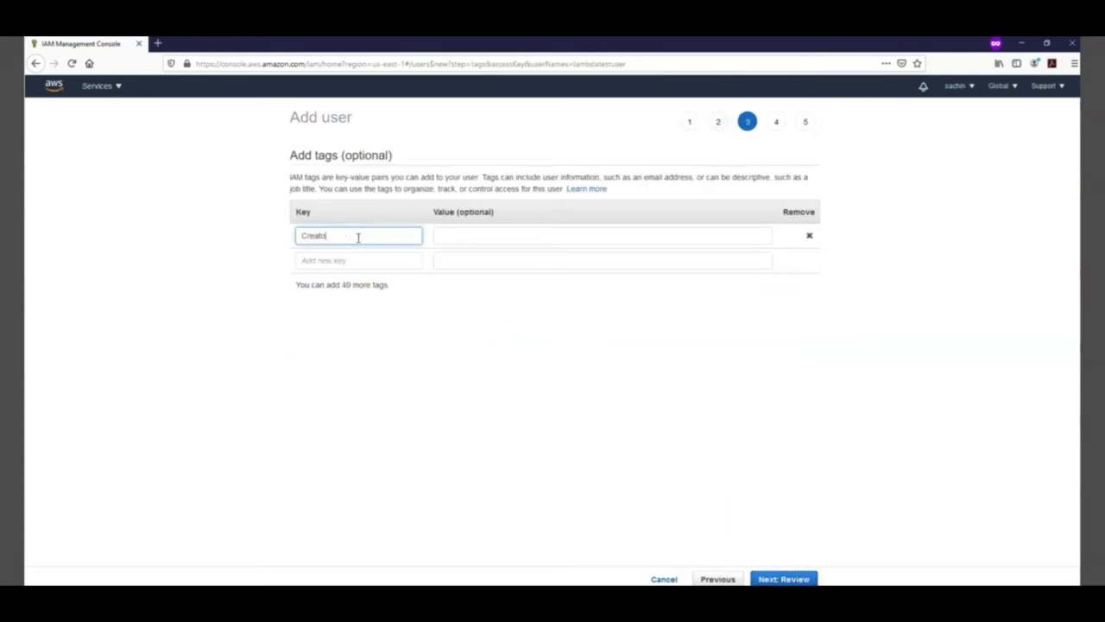
key("Tab")
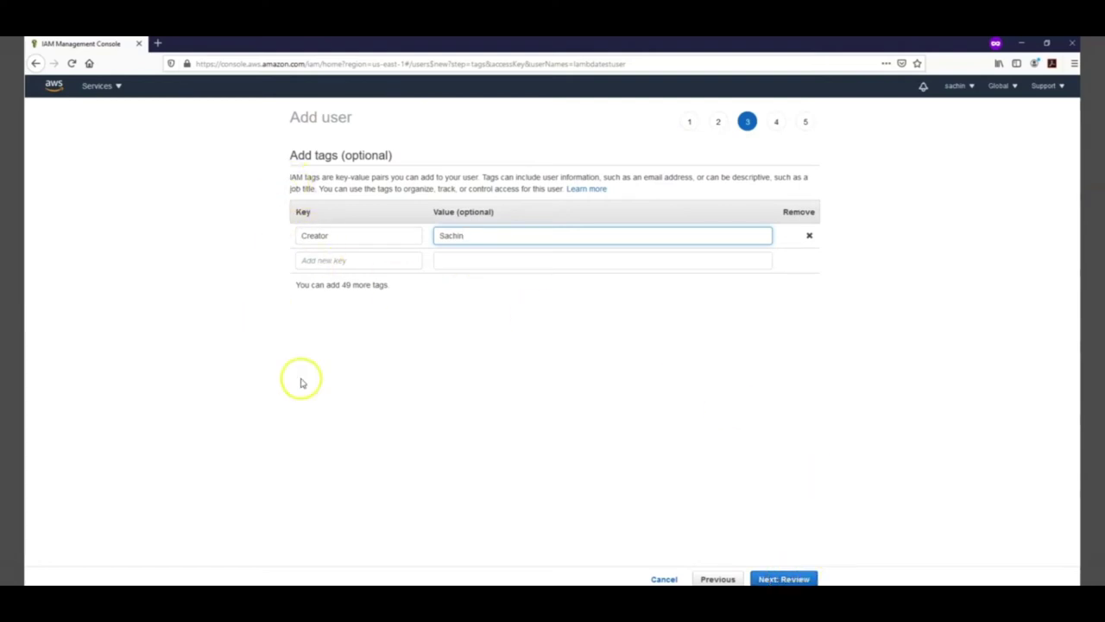
left_click(796, 581)
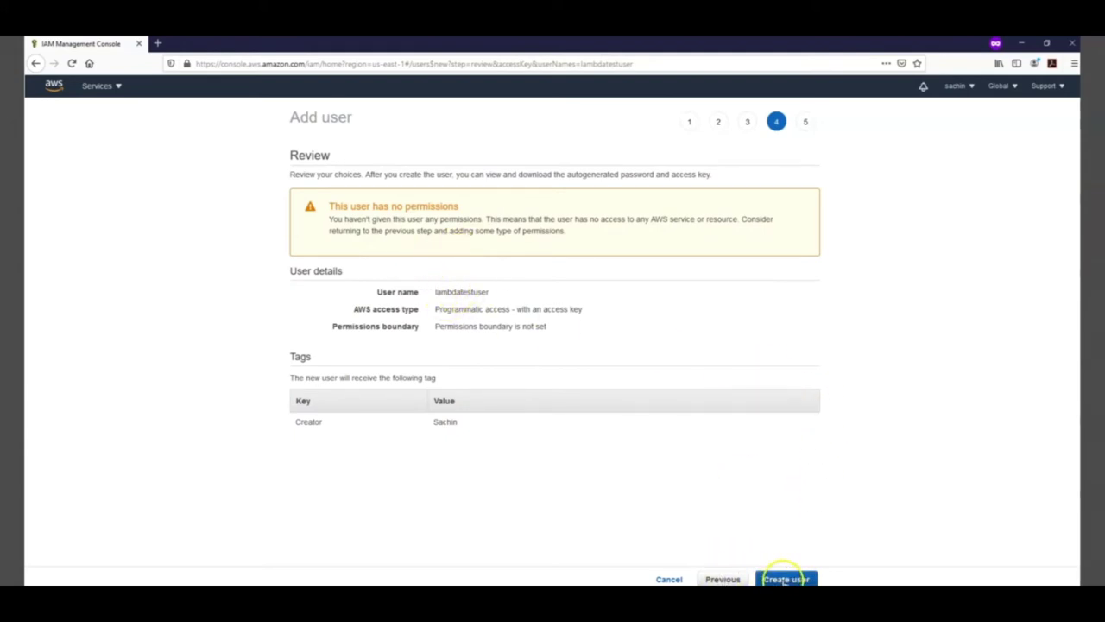
Step: Return to the permissions stage, choose to attach existing policies directly, and search the policies for lambda
left_click(723, 578)
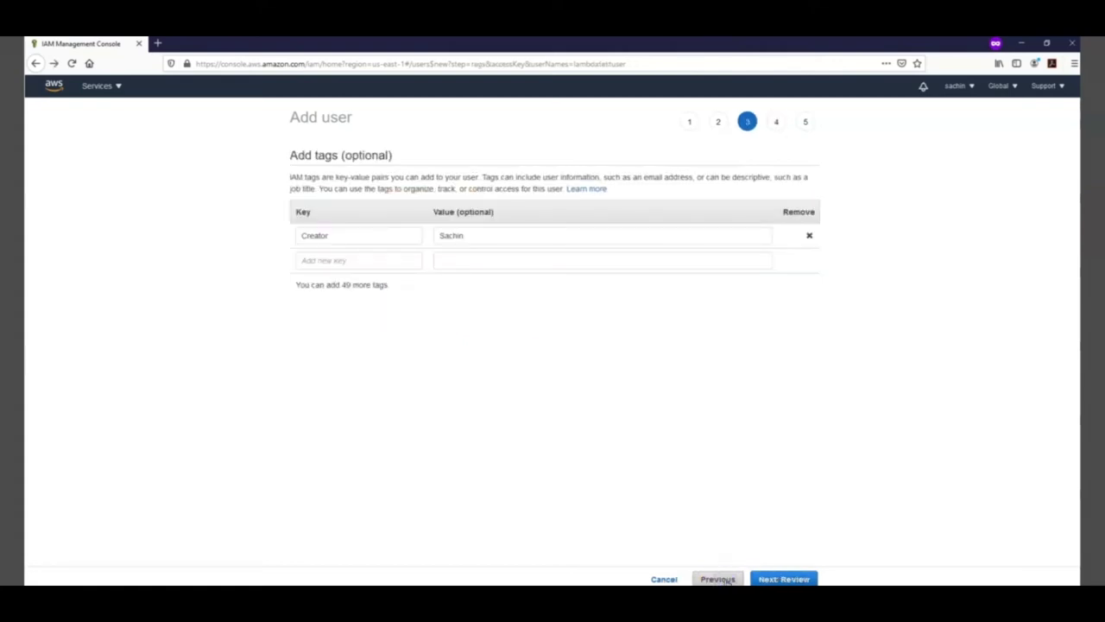
left_click(723, 578)
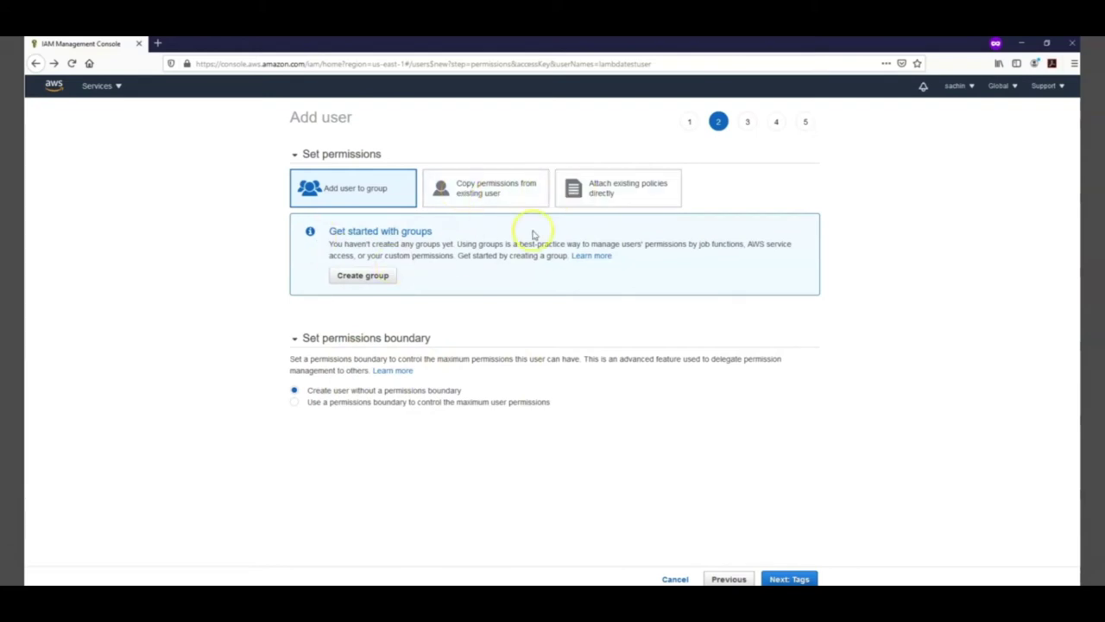
left_click(608, 190)
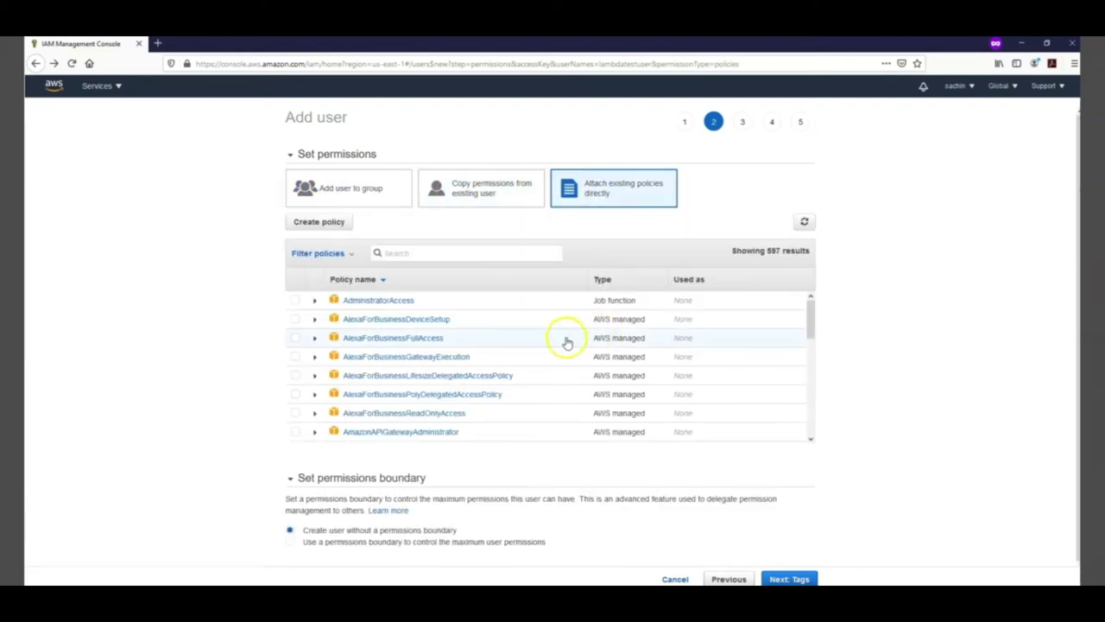
left_click(410, 251)
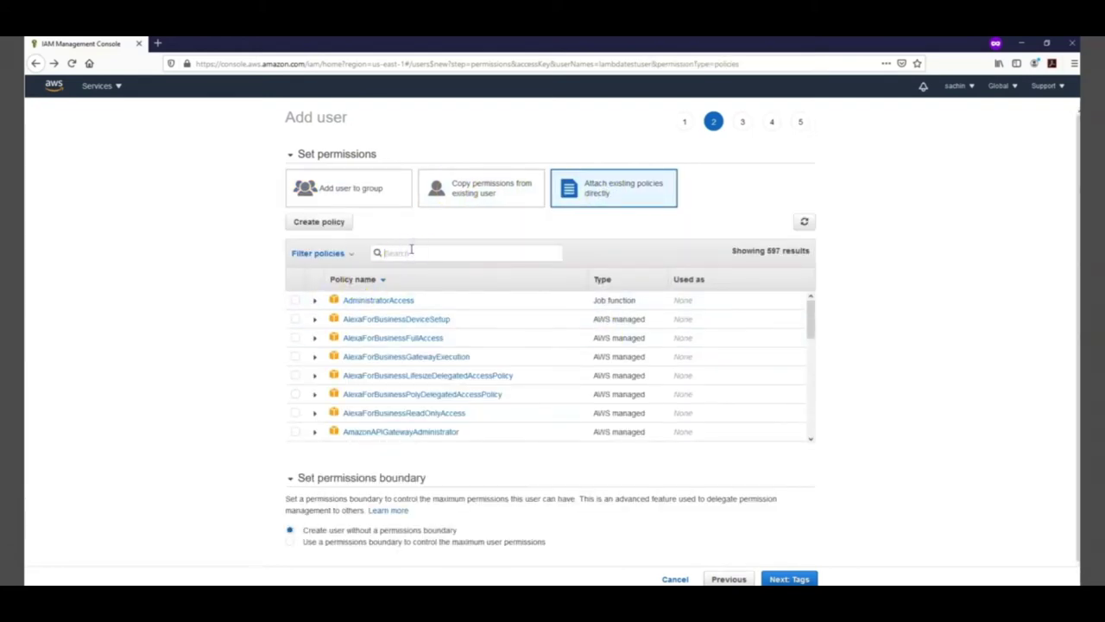
type("lambd")
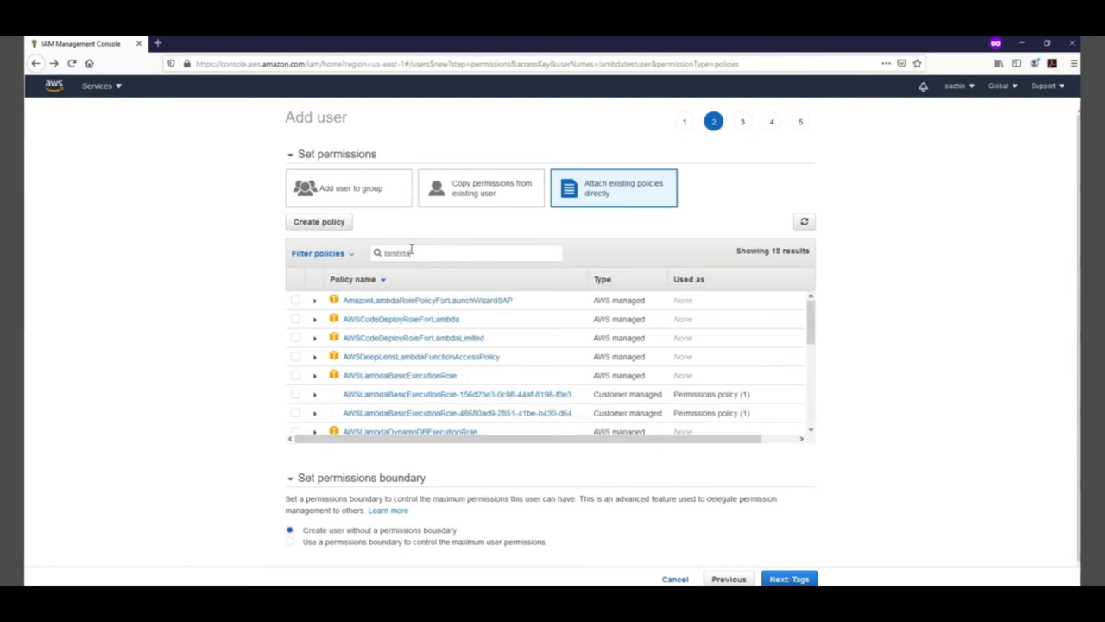
type("a")
left_click(436, 252)
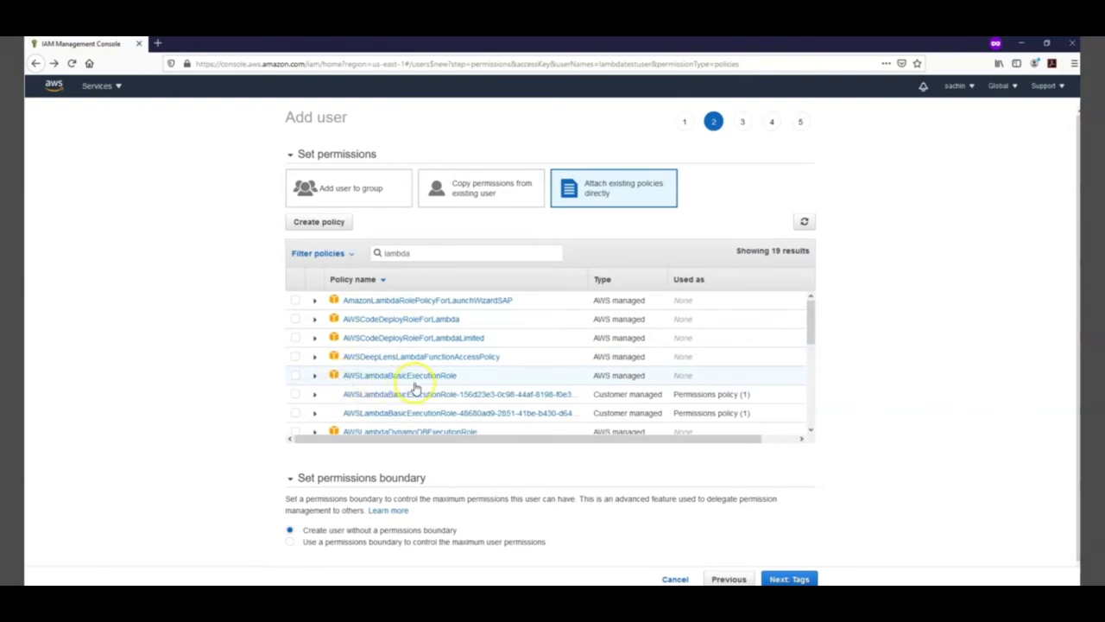
Step: Select the AWSLambdaFullAccess policy for the user and look through the other Lambda policies
scroll(464, 358, "down", 2)
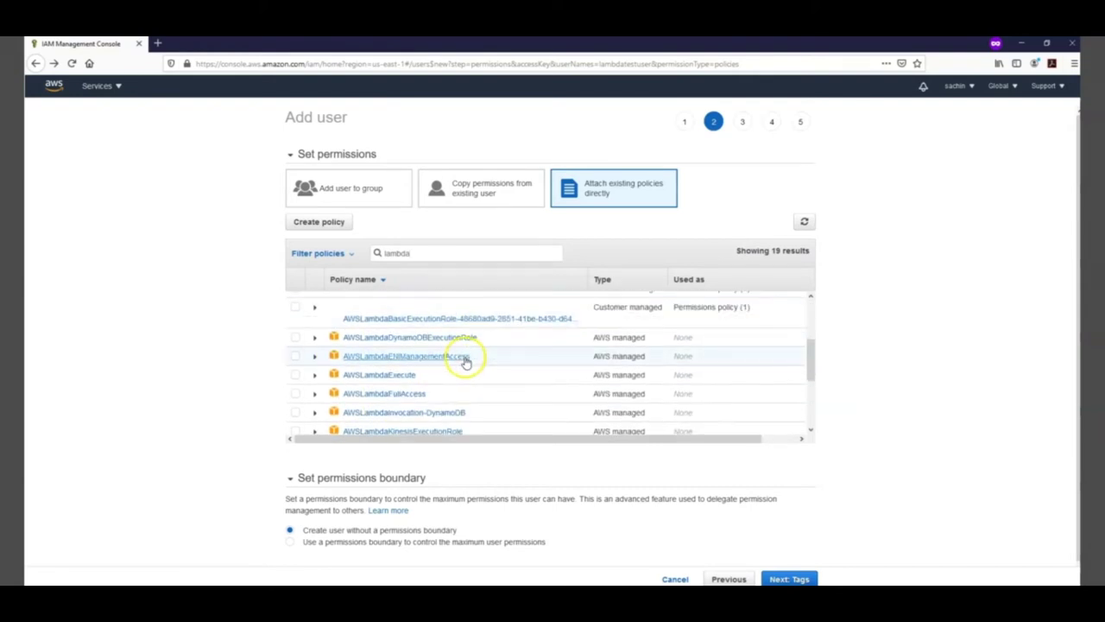
left_click(296, 397)
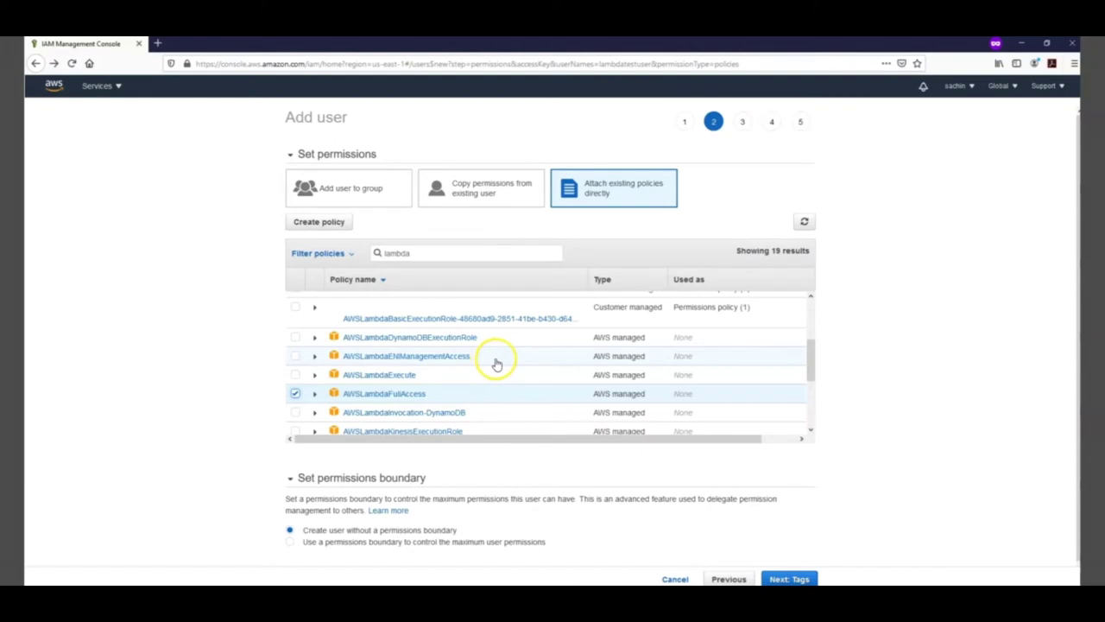
scroll(498, 361, "up", 2)
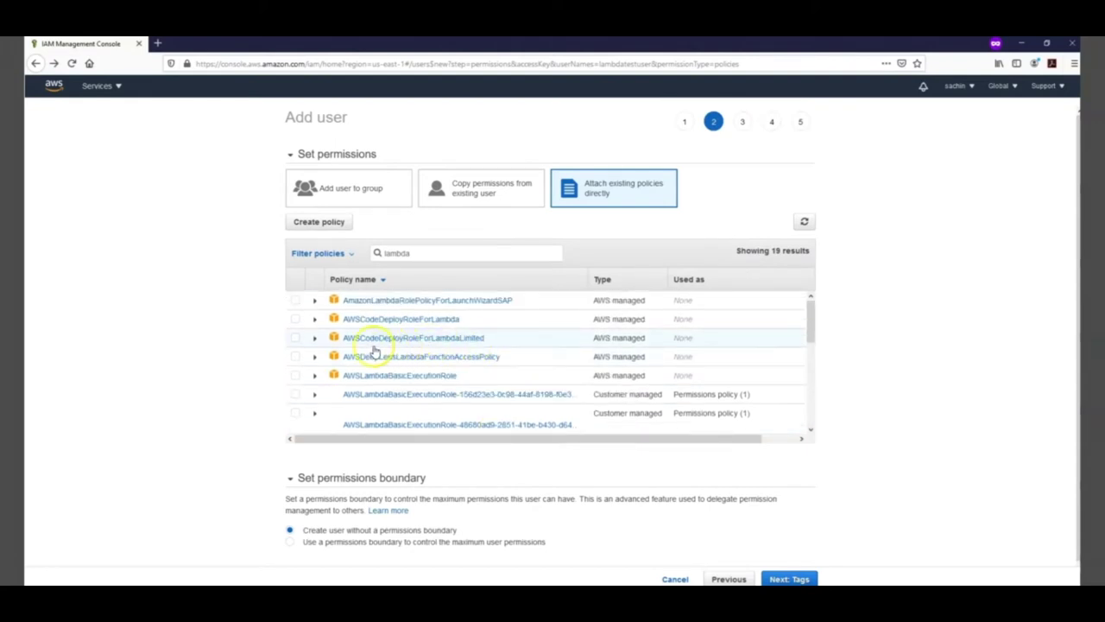
scroll(530, 358, "down", 2)
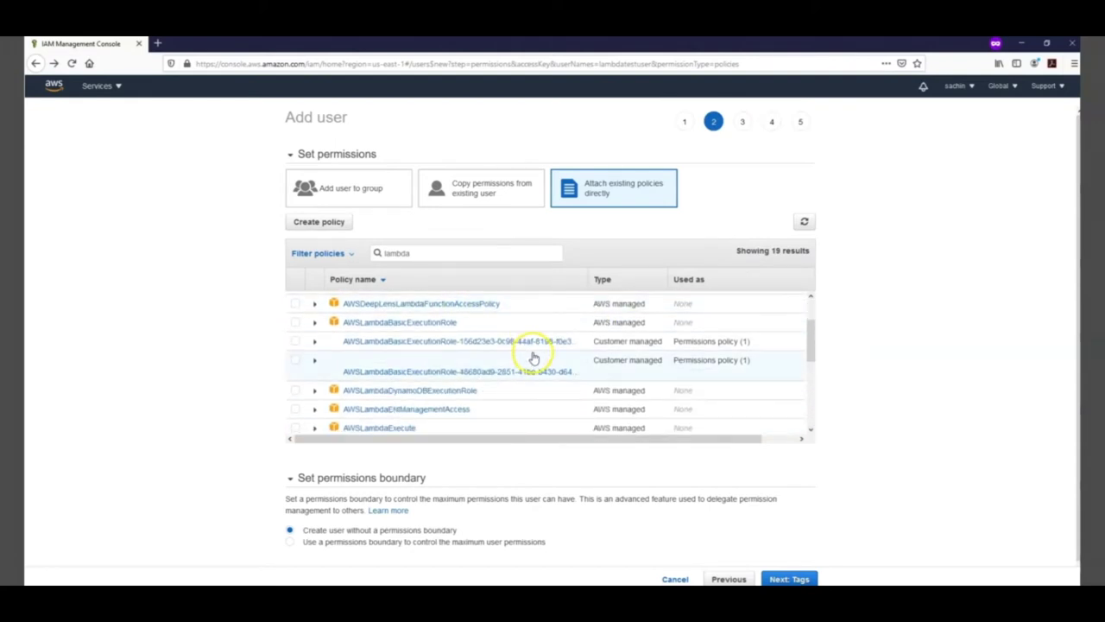
scroll(532, 361, "down", 2)
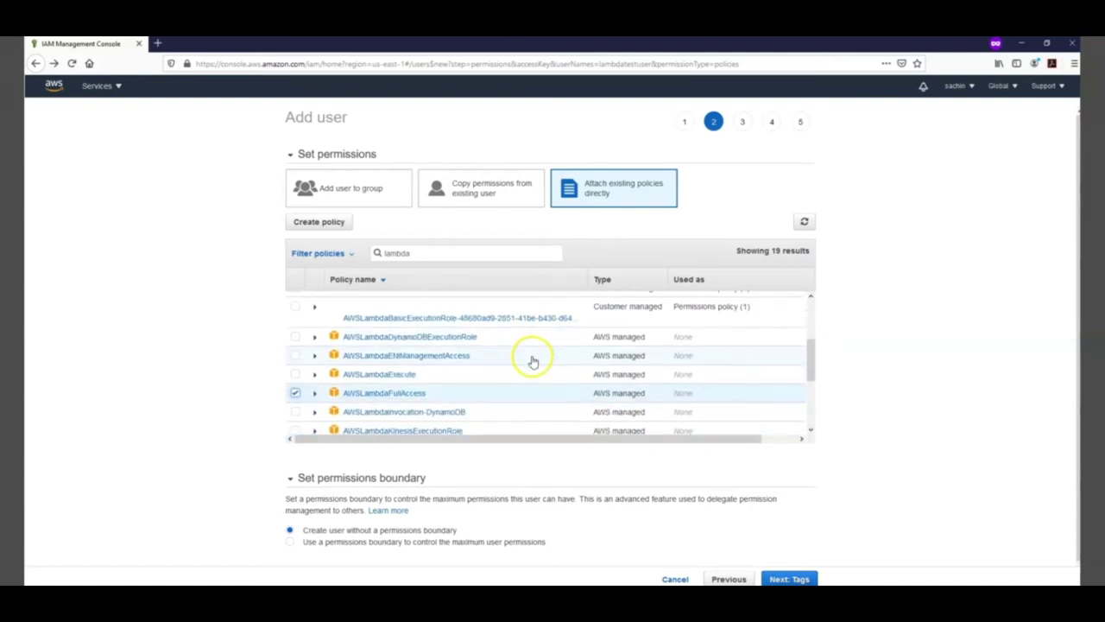
scroll(527, 358, "down", 2)
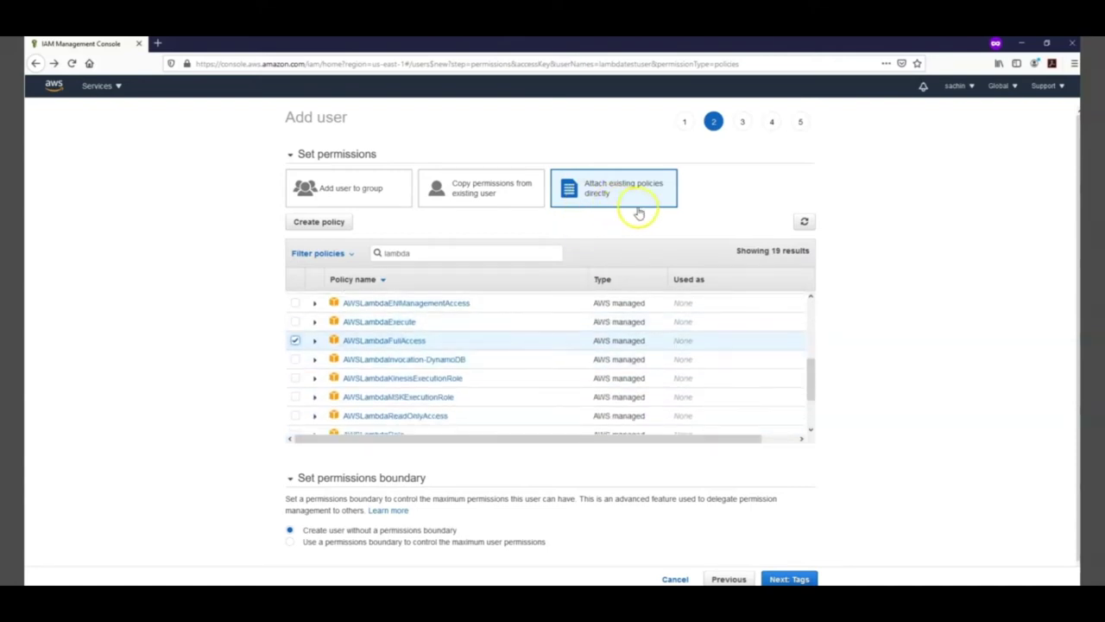
Step: Keep the existing tag, review the settings of lambdatestuser and create the user
left_click(794, 579)
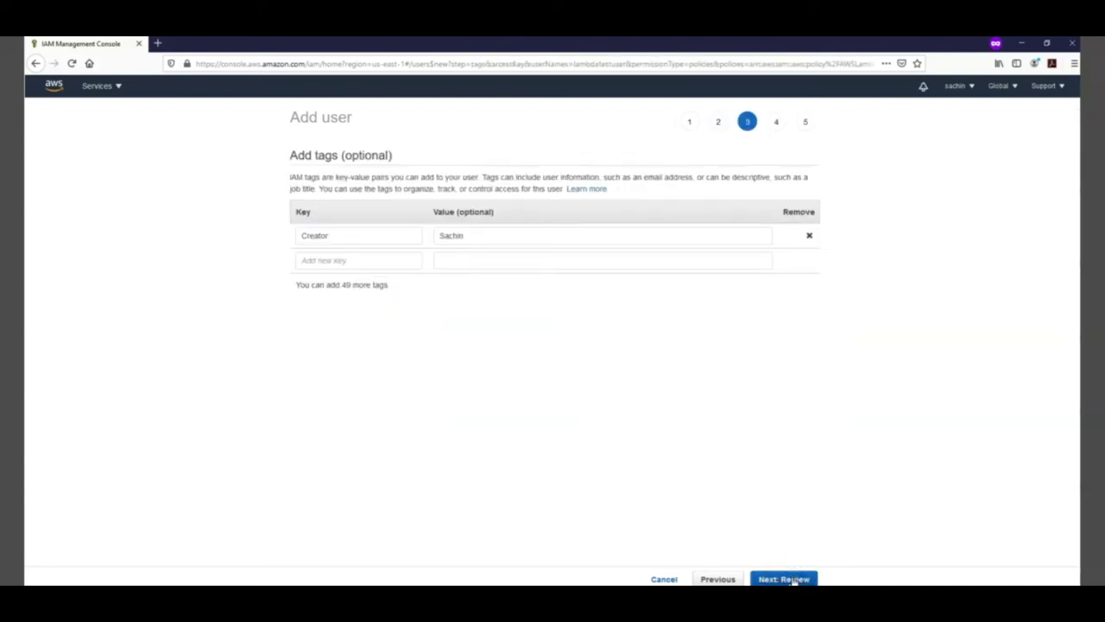
left_click(786, 580)
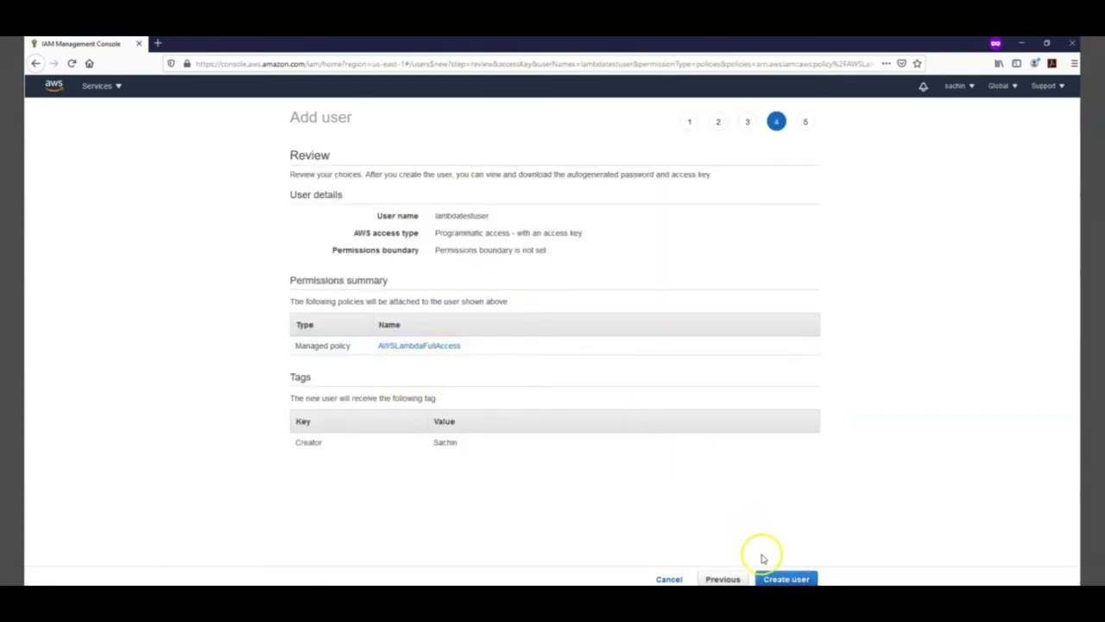
left_click(782, 578)
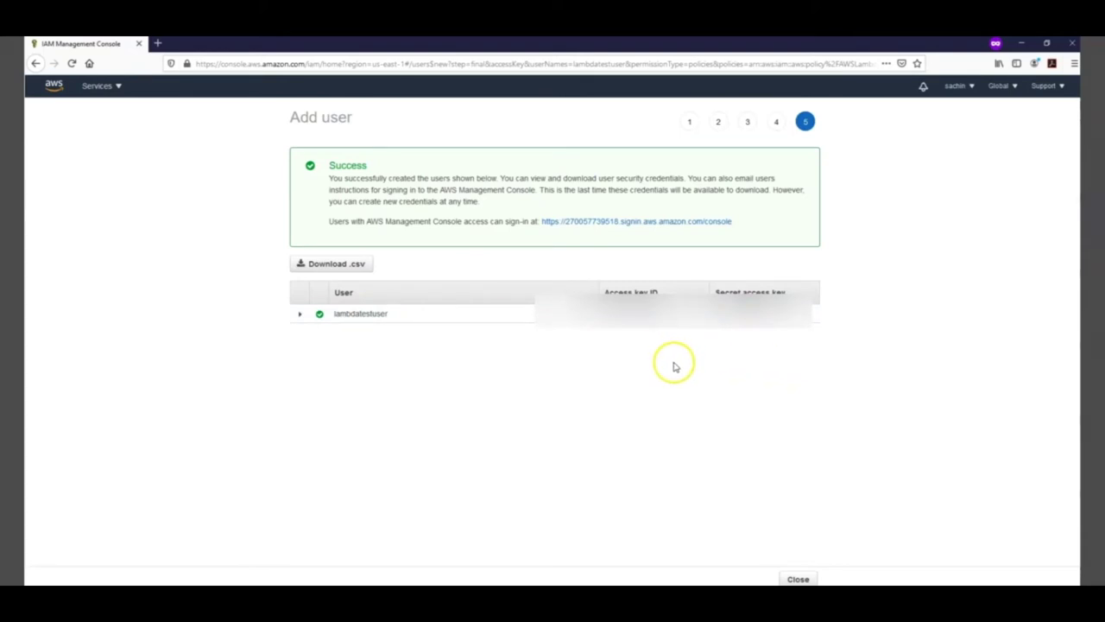
Step: Switch to Eclipse and open the AWS Toolkit preferences, examining the default profile's access key ID and secret access key fields
mouse_move(282, 603)
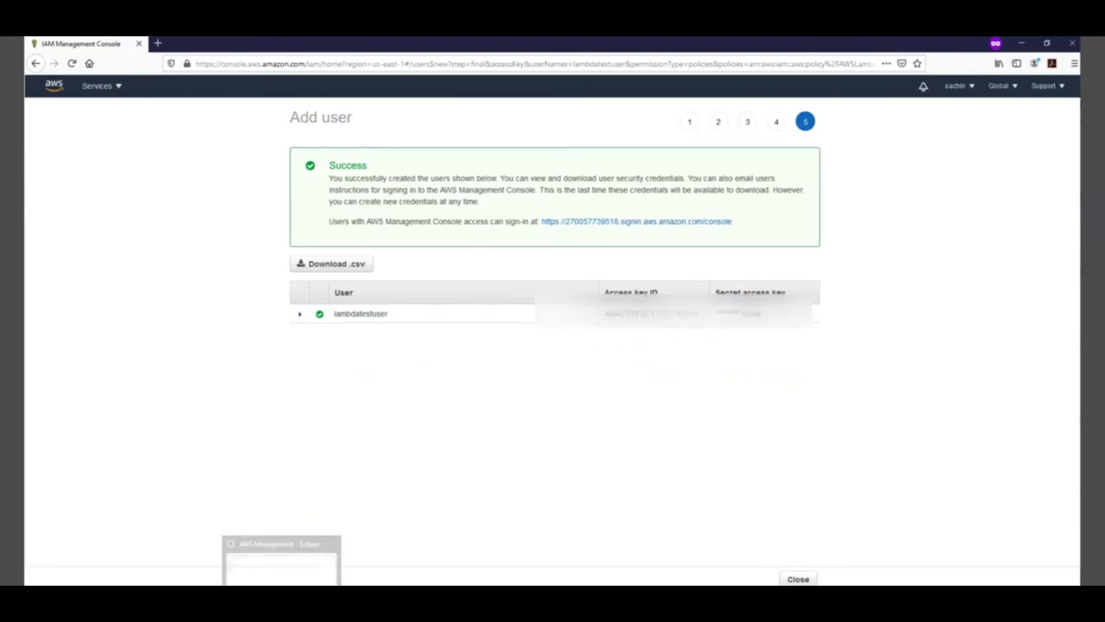
left_click(281, 557)
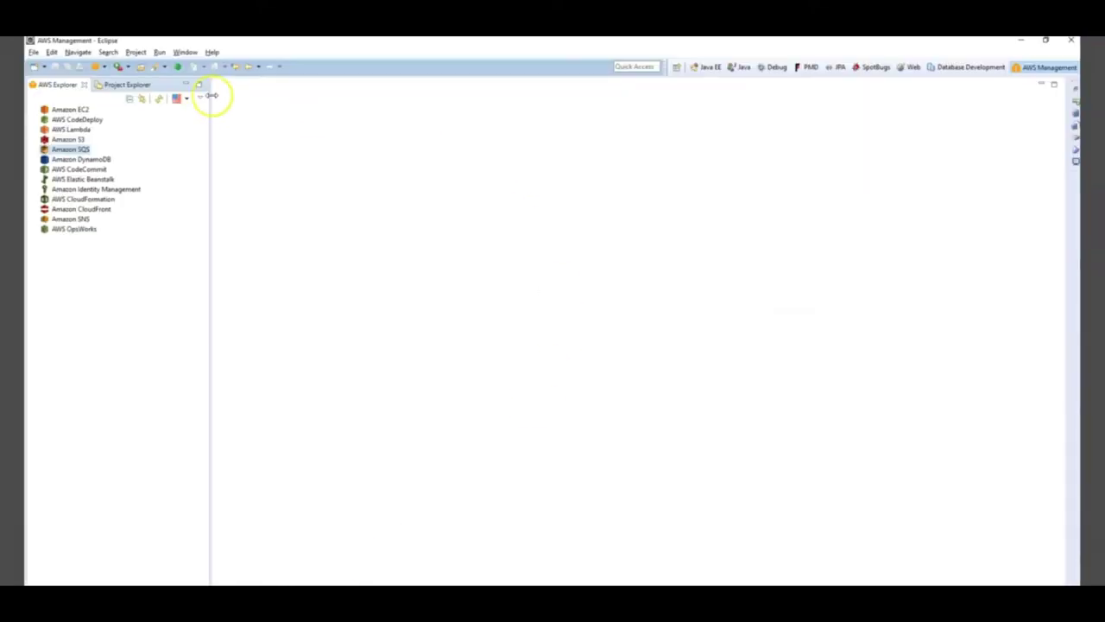
left_click(185, 52)
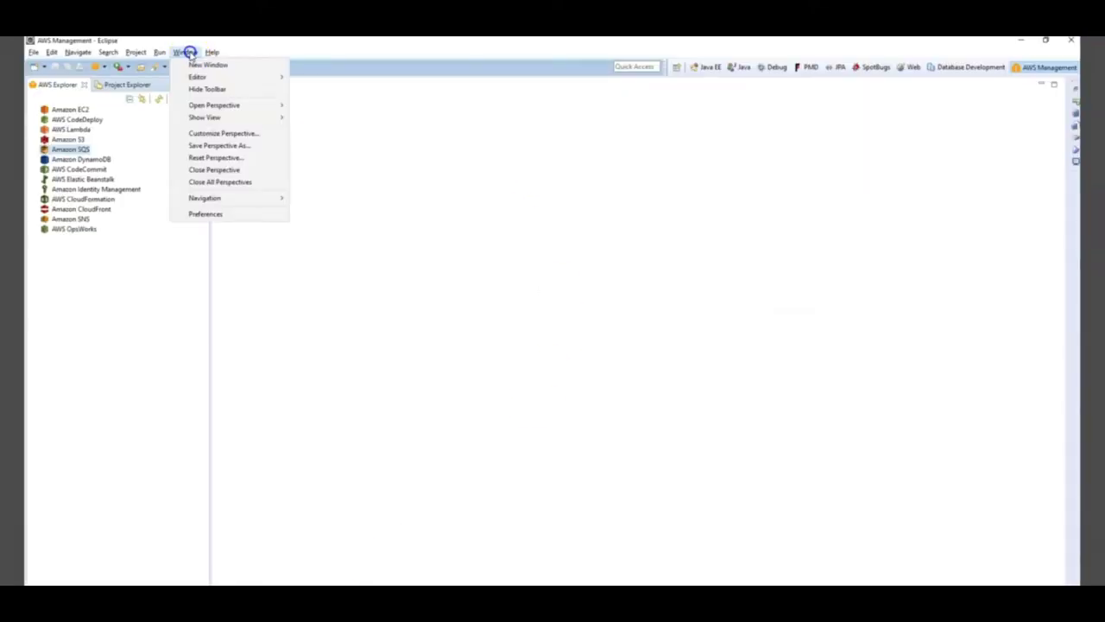
left_click(209, 214)
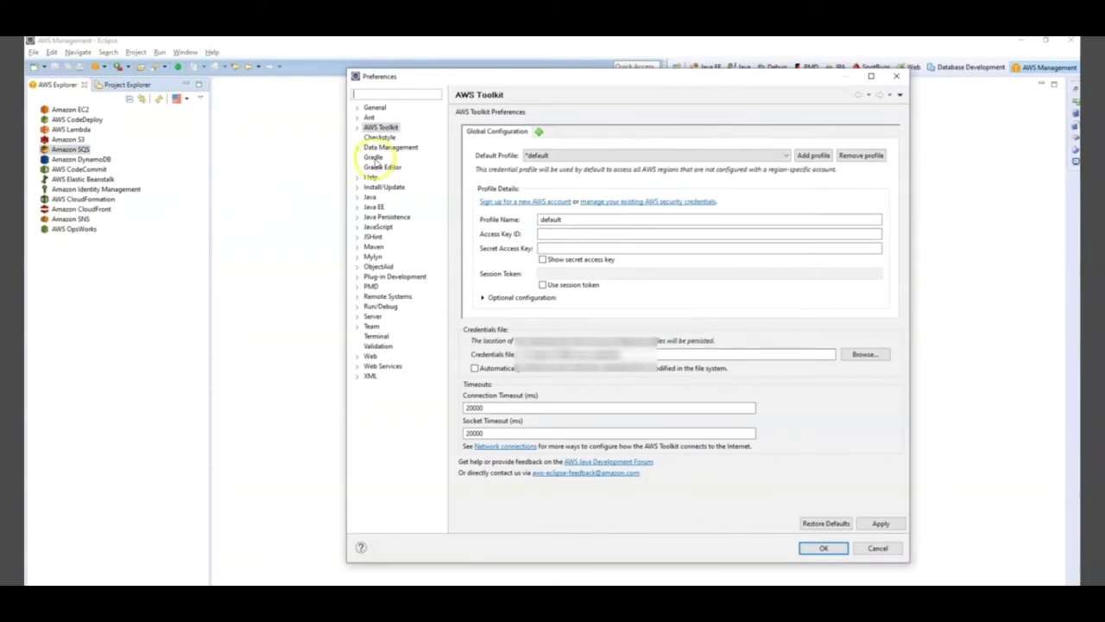
left_click(553, 234)
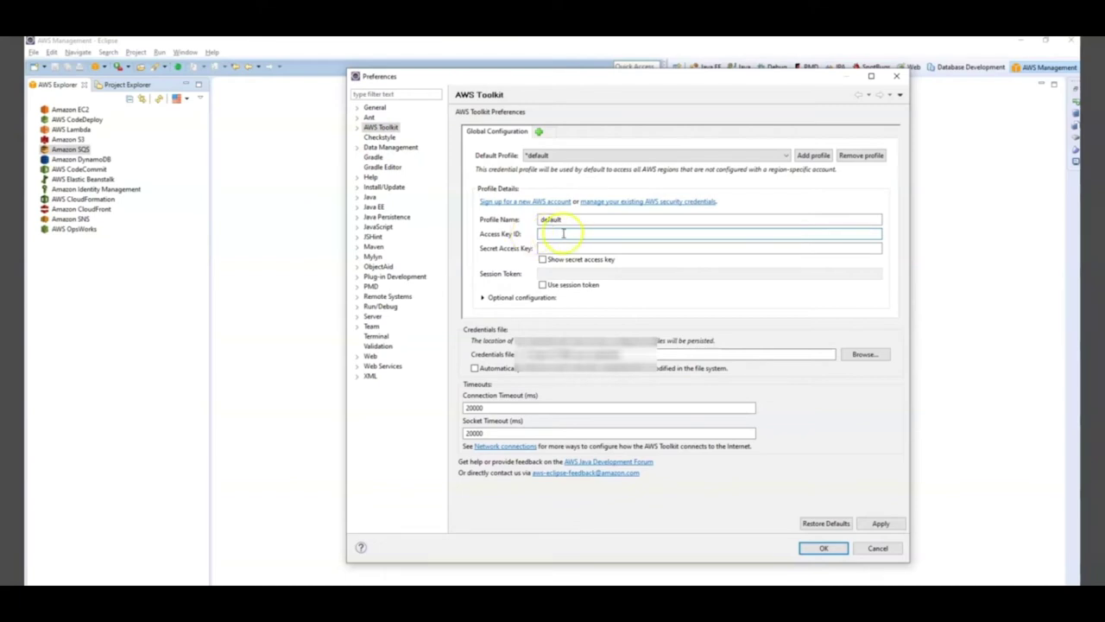
left_click(562, 247)
left_click(572, 249)
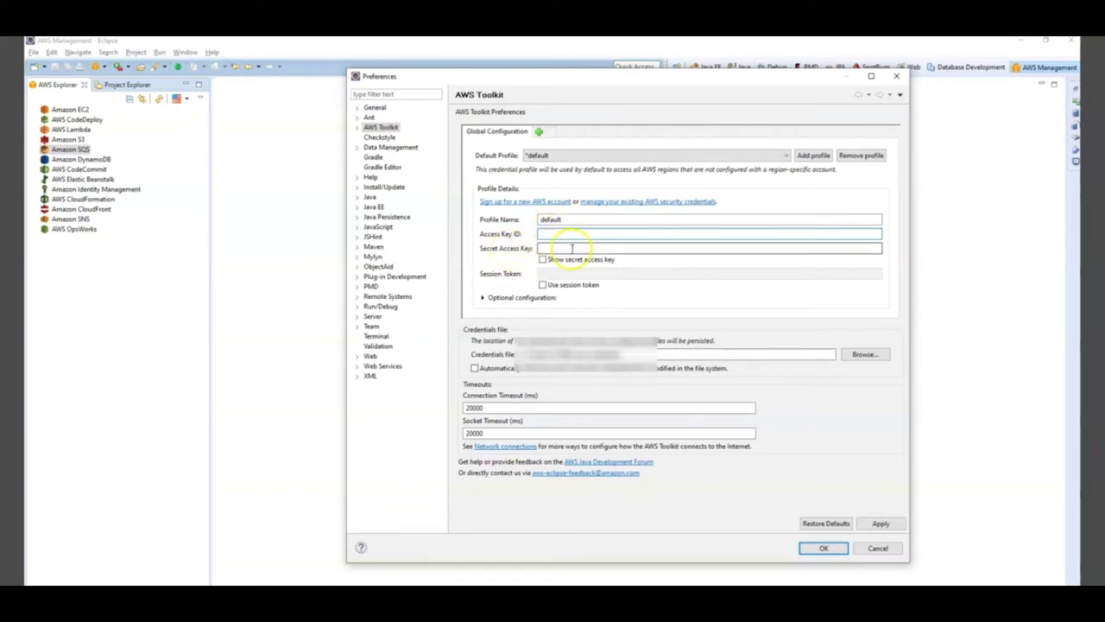
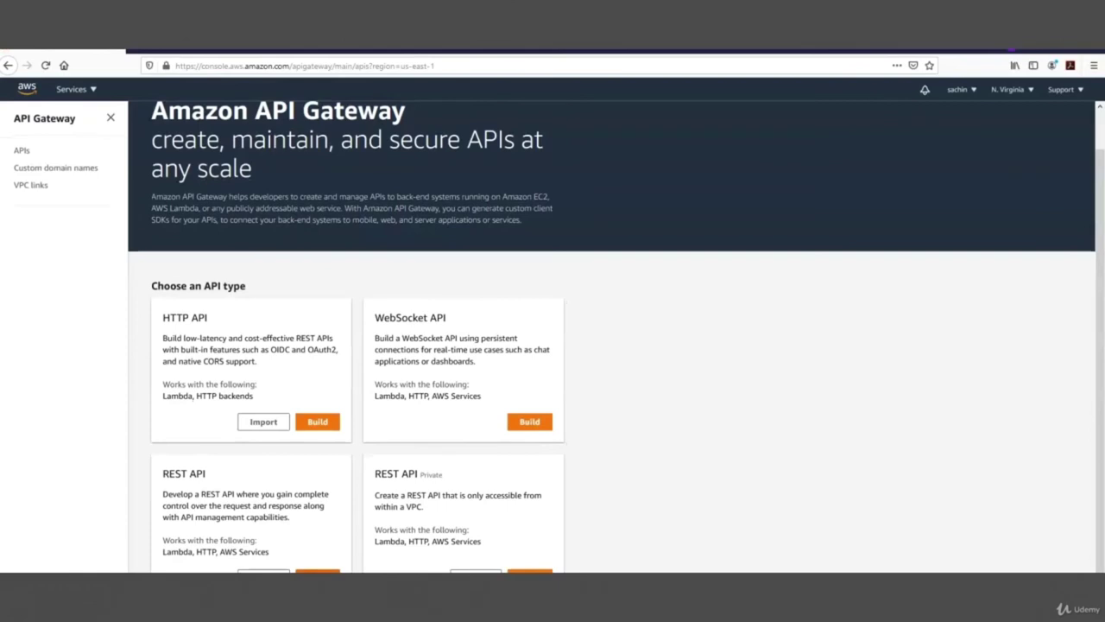
Step: Start building a public REST API in Amazon API Gateway as a new API instead of the example
left_click(317, 572)
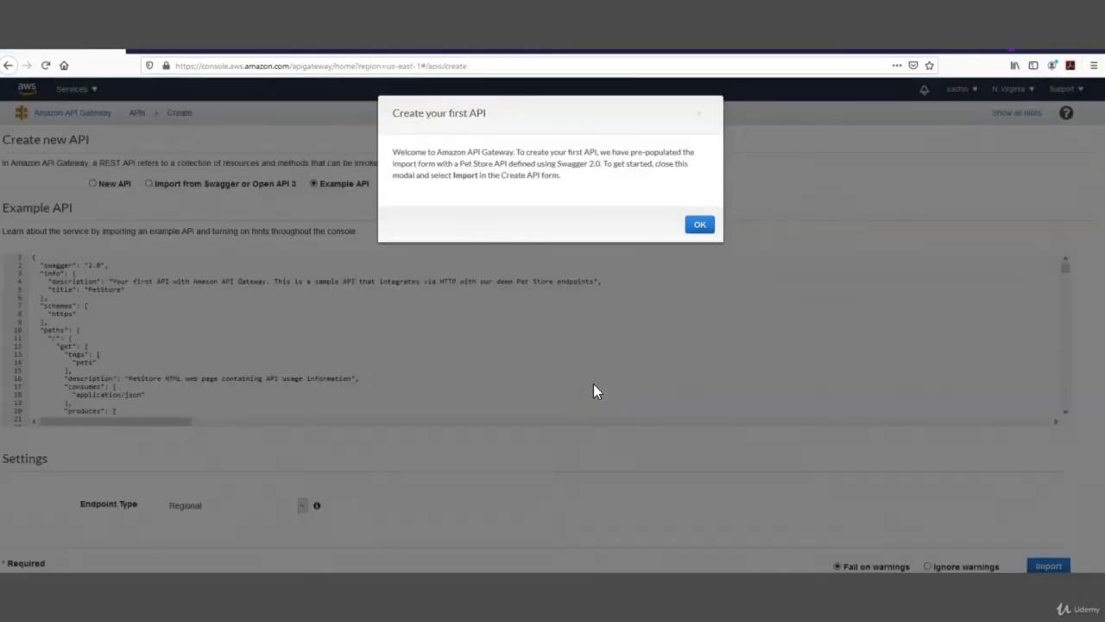
left_click(699, 224)
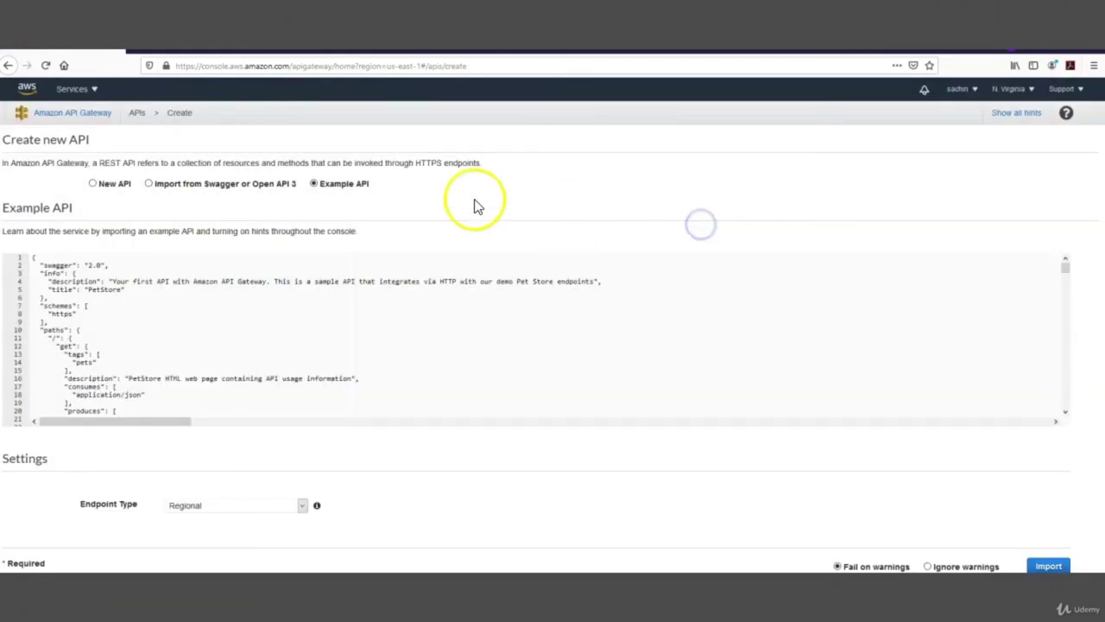
left_click(93, 184)
Step: Create the new API named SavePersonDetails with the description Test and the Regional endpoint type
left_click(199, 268)
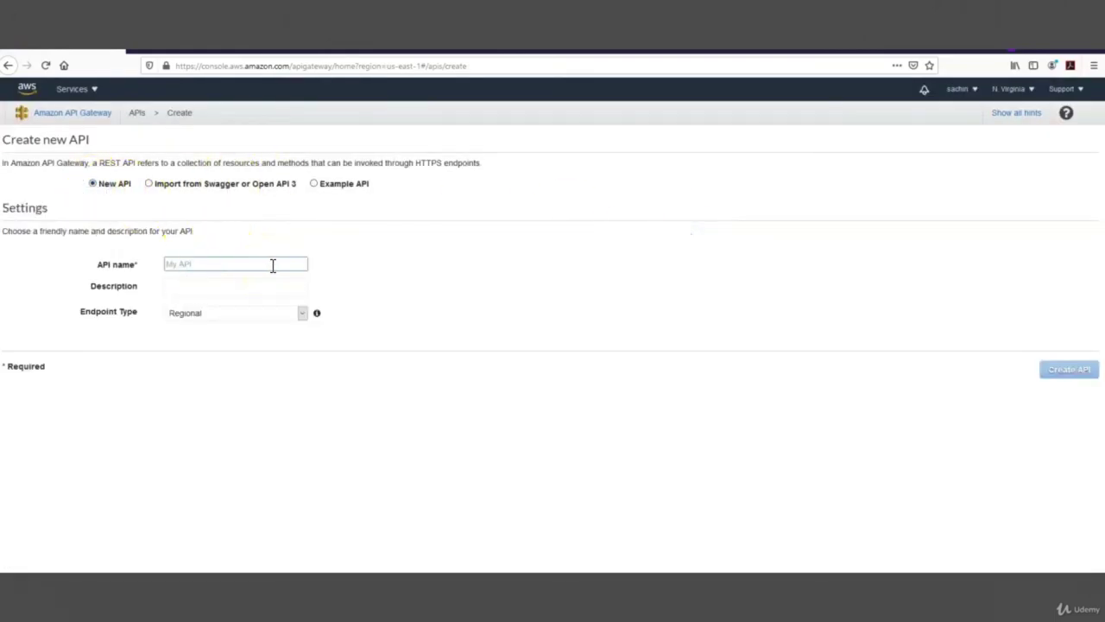
type("SavePerso")
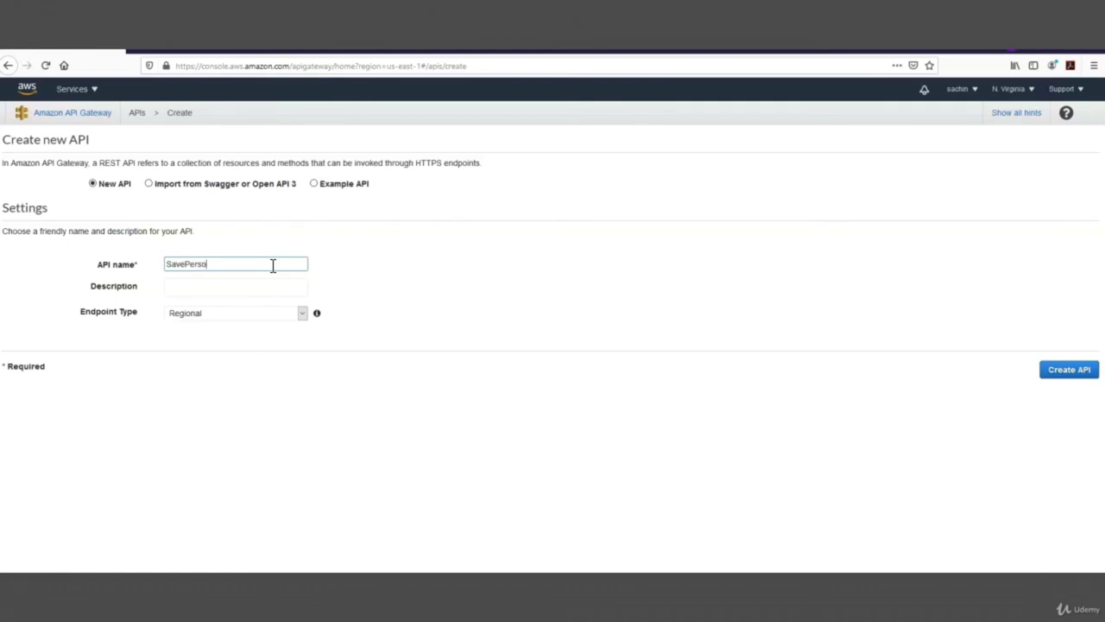
type("nDetails")
key("Tab")
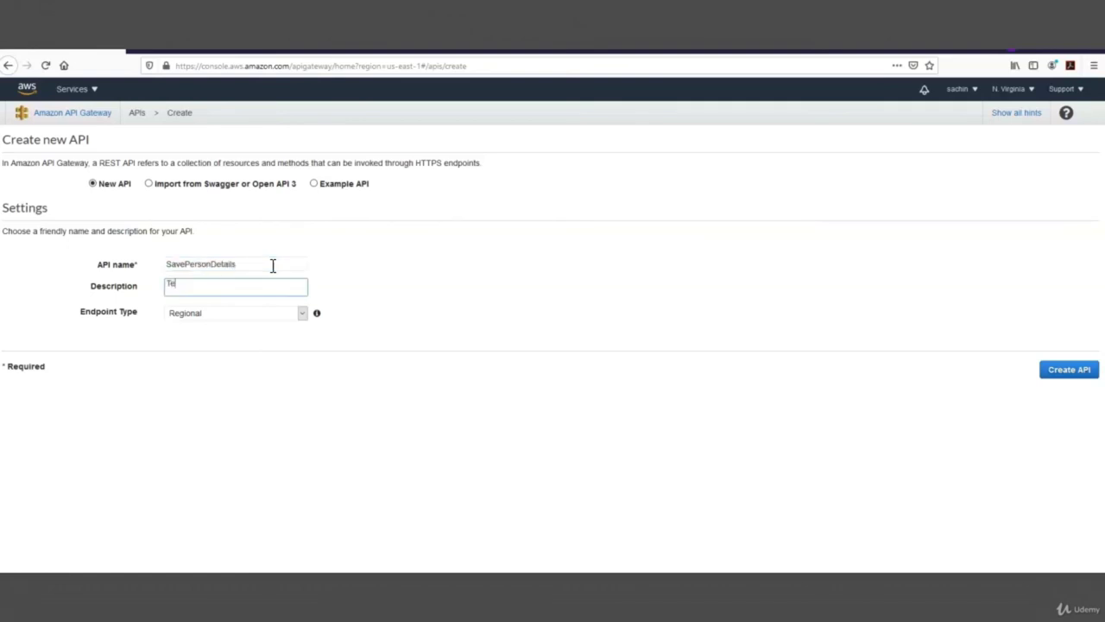
key("Tab")
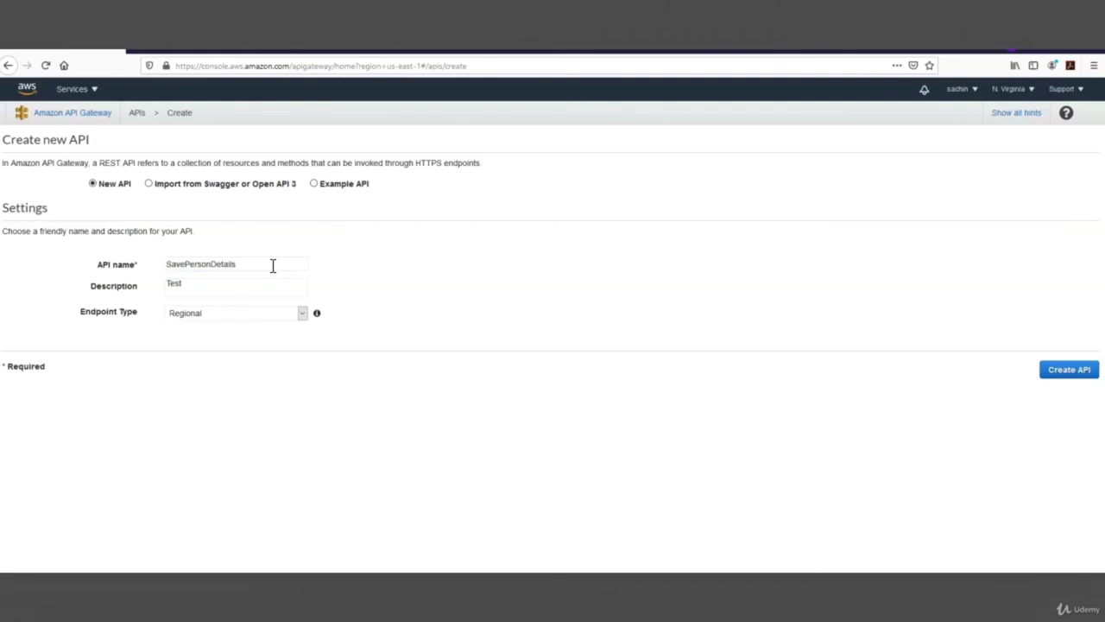
left_click(231, 314)
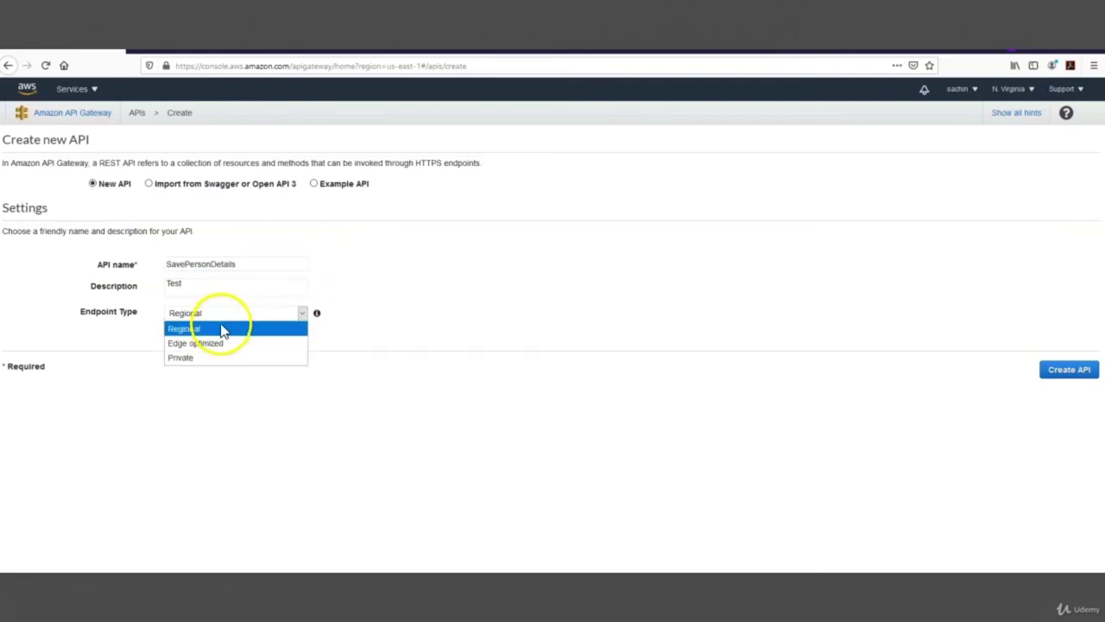
left_click(481, 288)
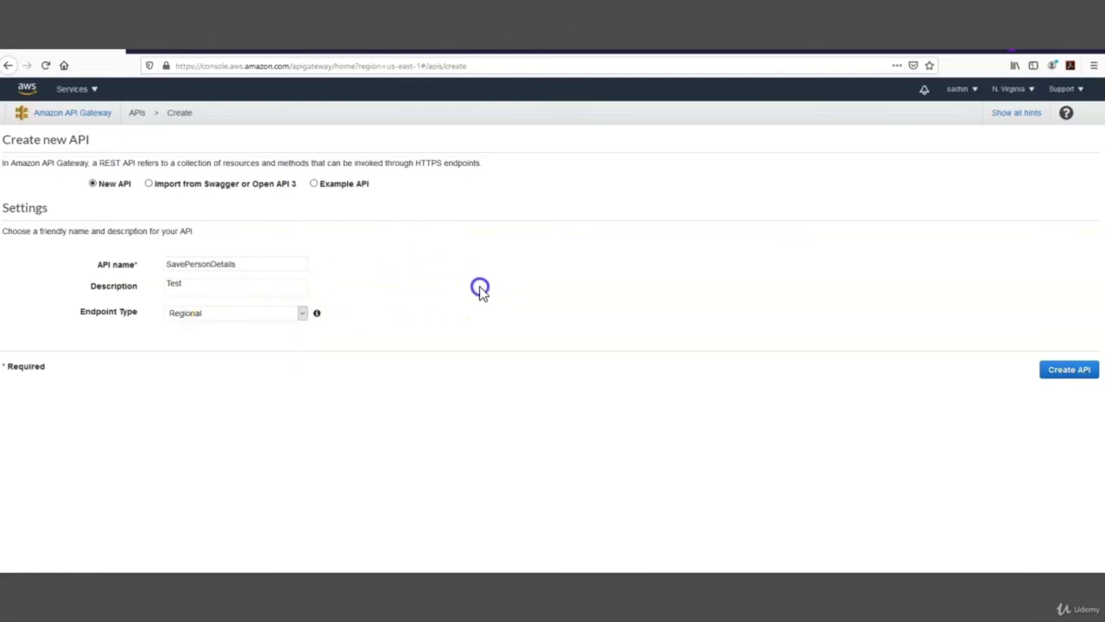
left_click(1063, 371)
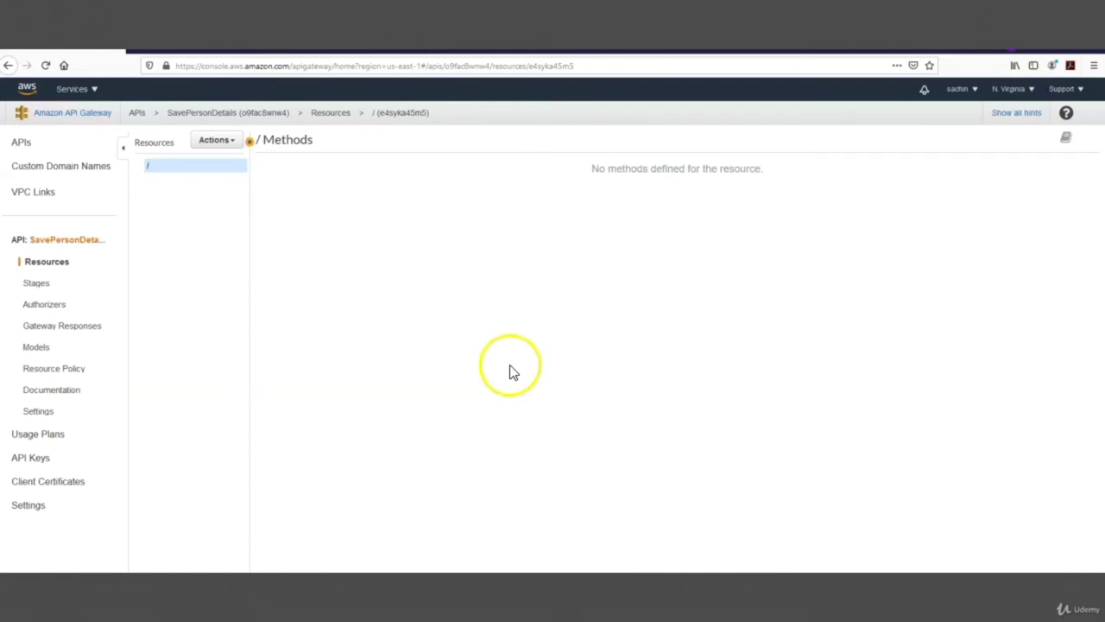
Step: Add a POST method to the API's root resource
left_click(227, 141)
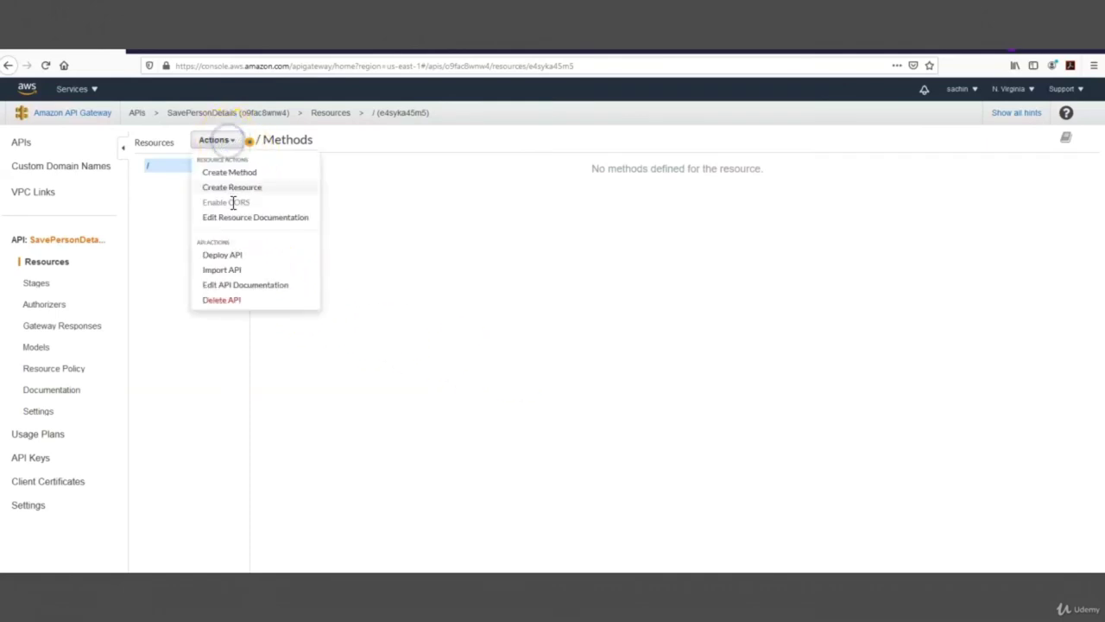
left_click(247, 175)
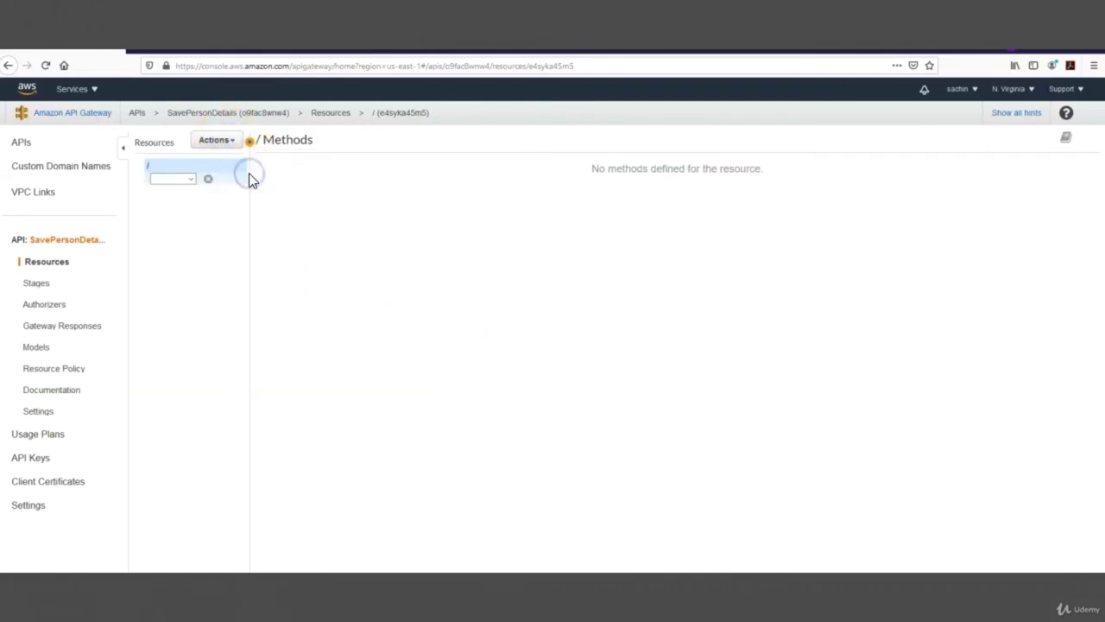
left_click(190, 179)
left_click_drag(188, 179, 177, 285)
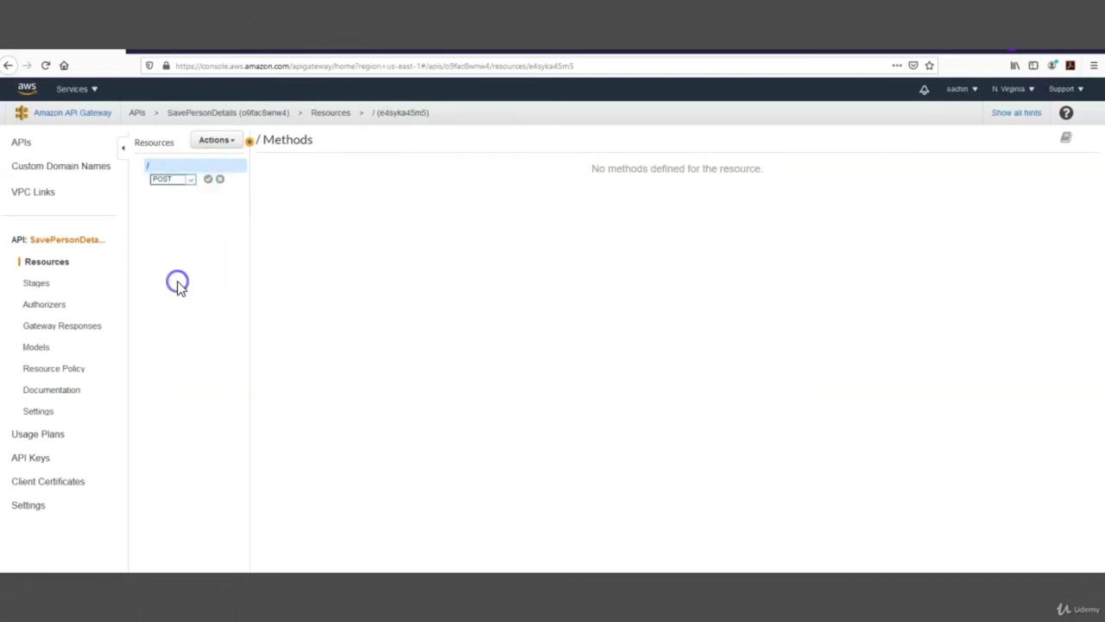
left_click(208, 179)
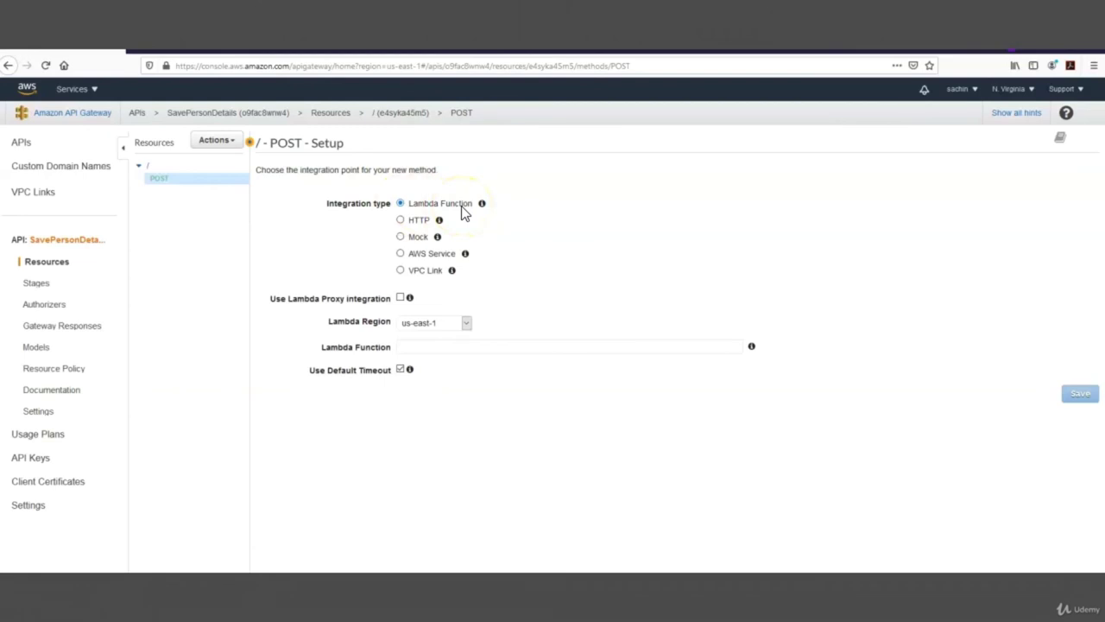
Step: Integrate the POST method with the Lambda function MyHelloFunction, save it and grant API Gateway permission to invoke the function
left_click(706, 346)
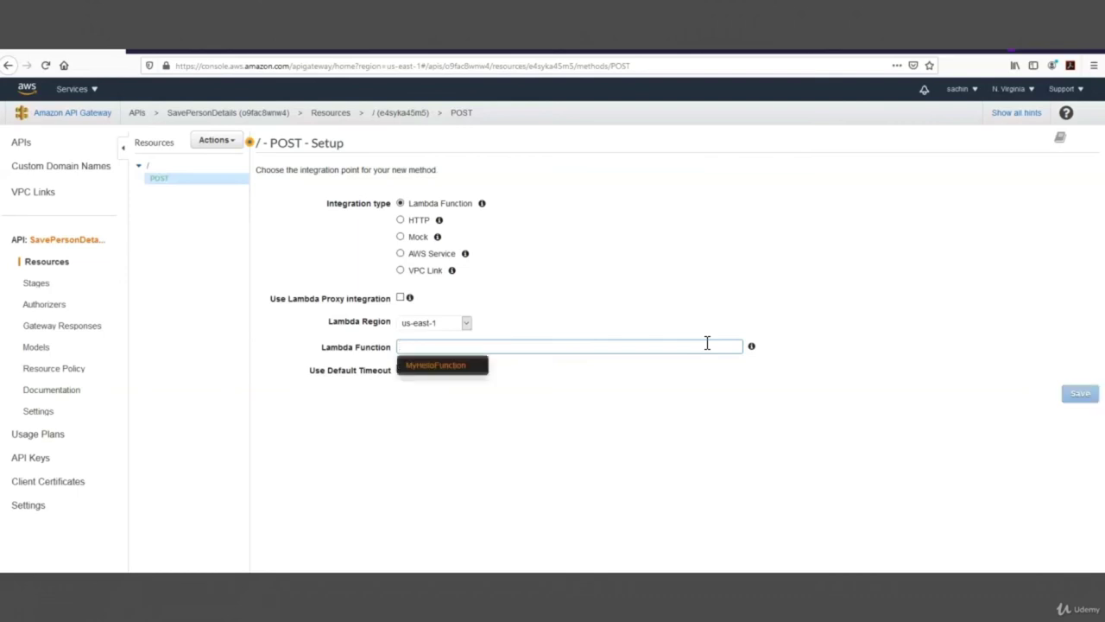
left_click(444, 367)
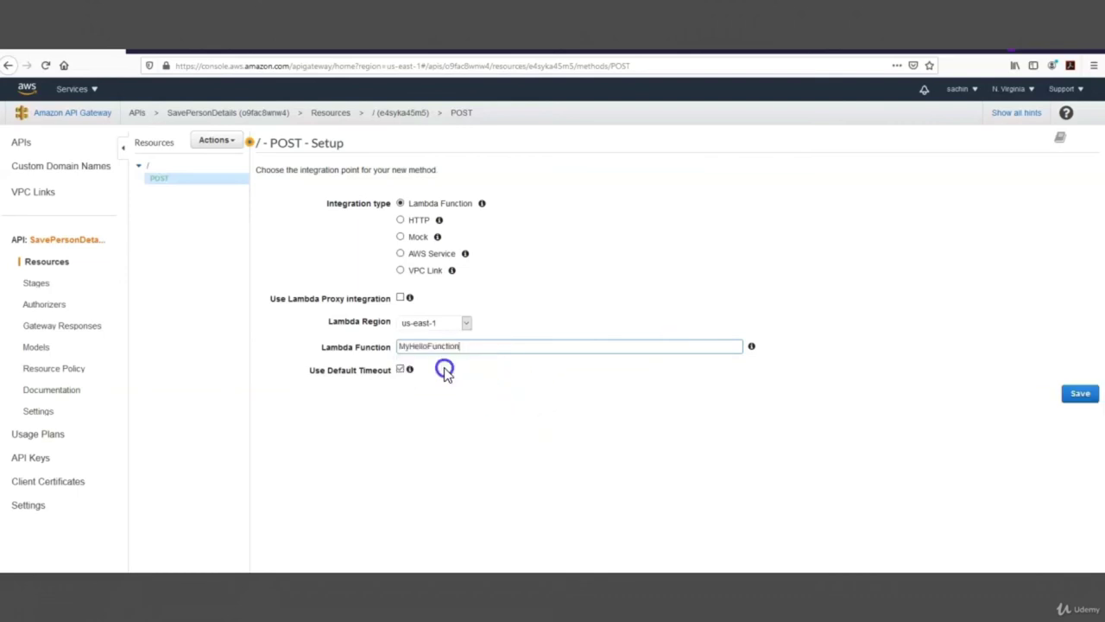
left_click(1080, 395)
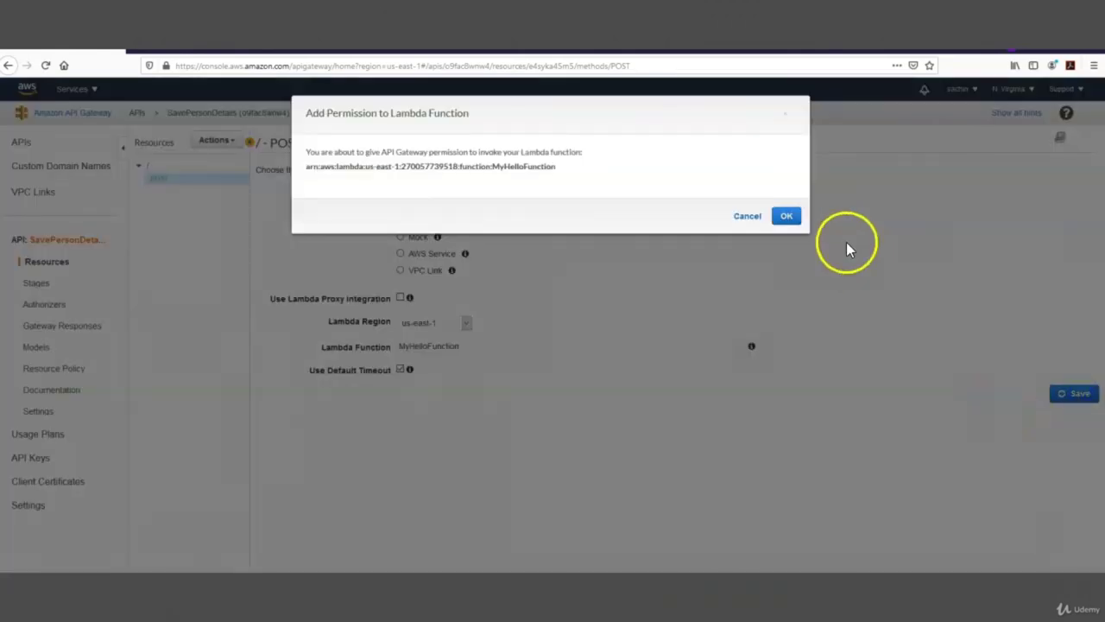
left_click(788, 218)
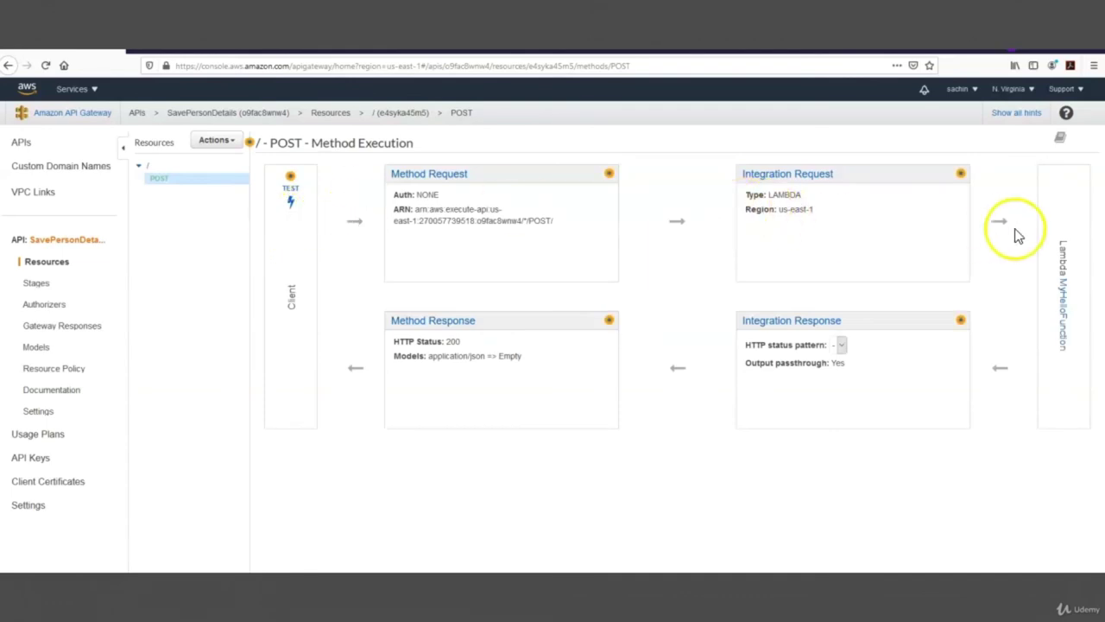
Step: Open MyHelloFunction in Lambda and copy the JSON of its saved TestDynamo test event
left_click(1067, 309)
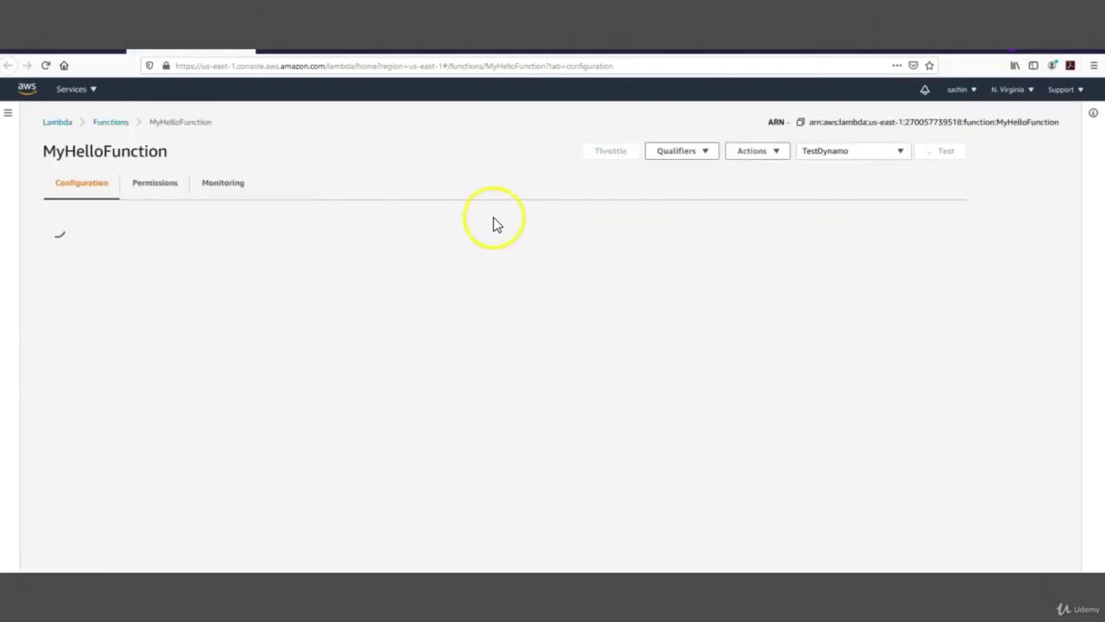
left_click(857, 153)
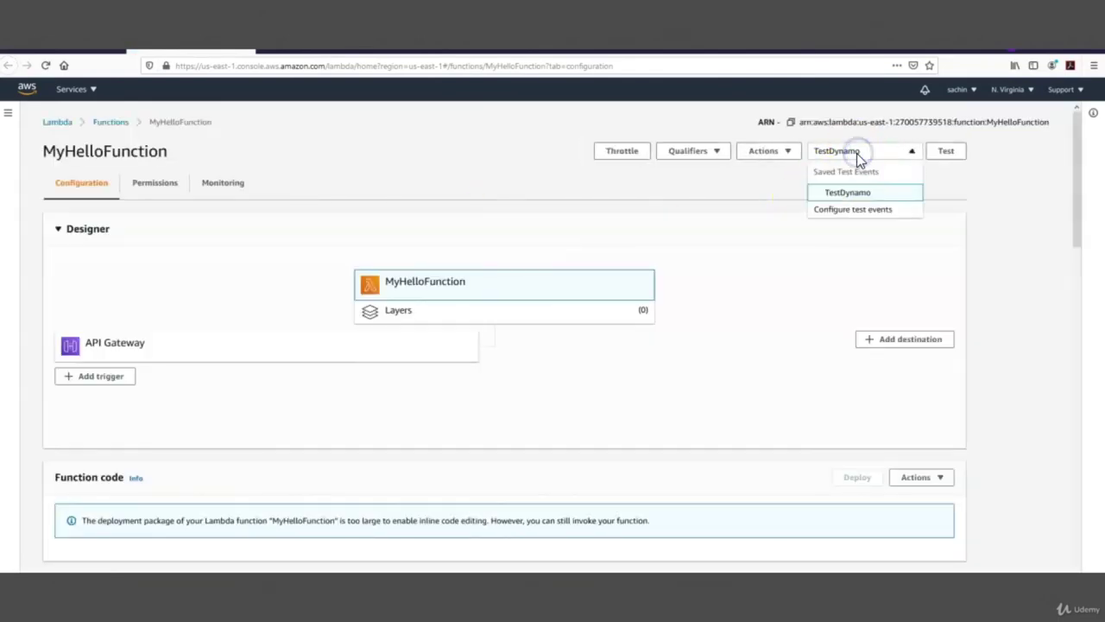
left_click(851, 210)
left_click_drag(370, 328, 339, 270)
key("ctrl+c")
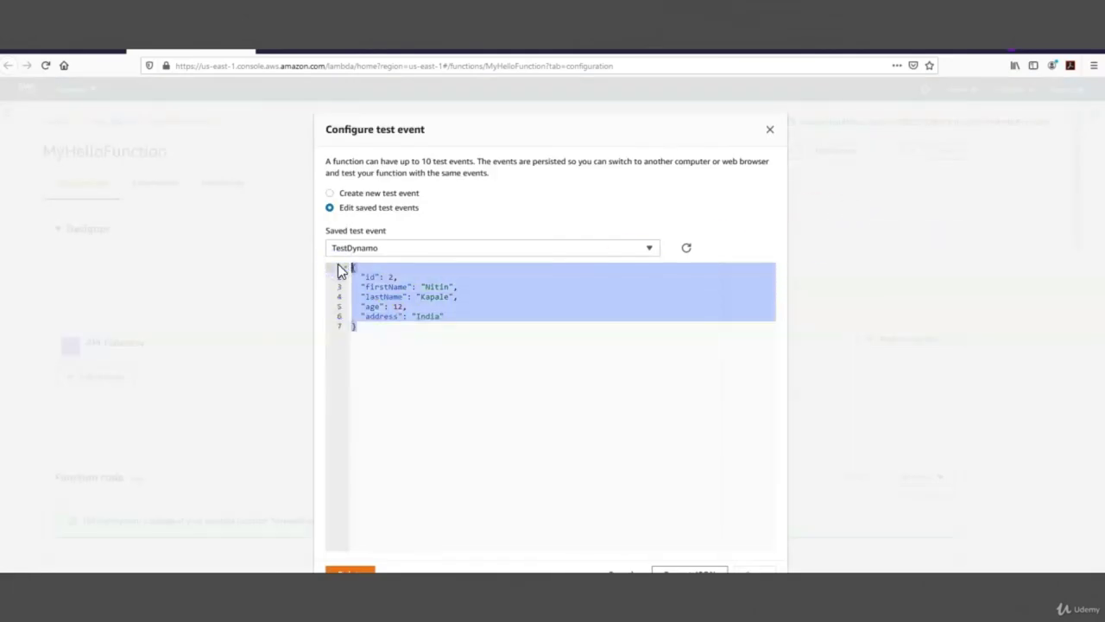
Step: Back in API Gateway, test the POST method using the copied JSON as request body with the id set to 3
left_click(67, 52)
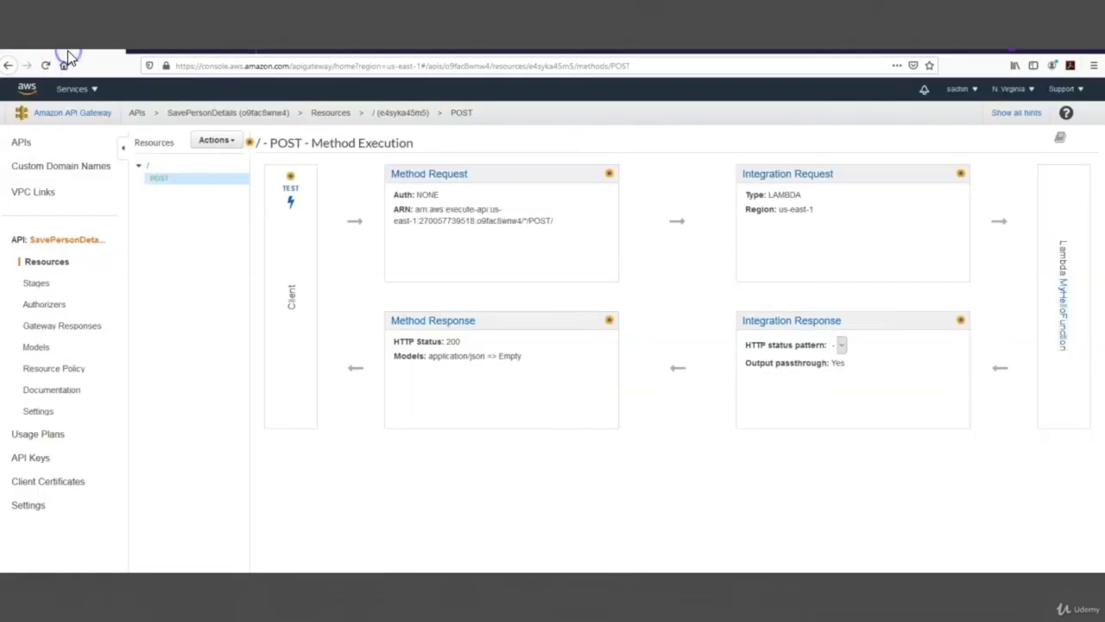
left_click(291, 201)
left_click(319, 441)
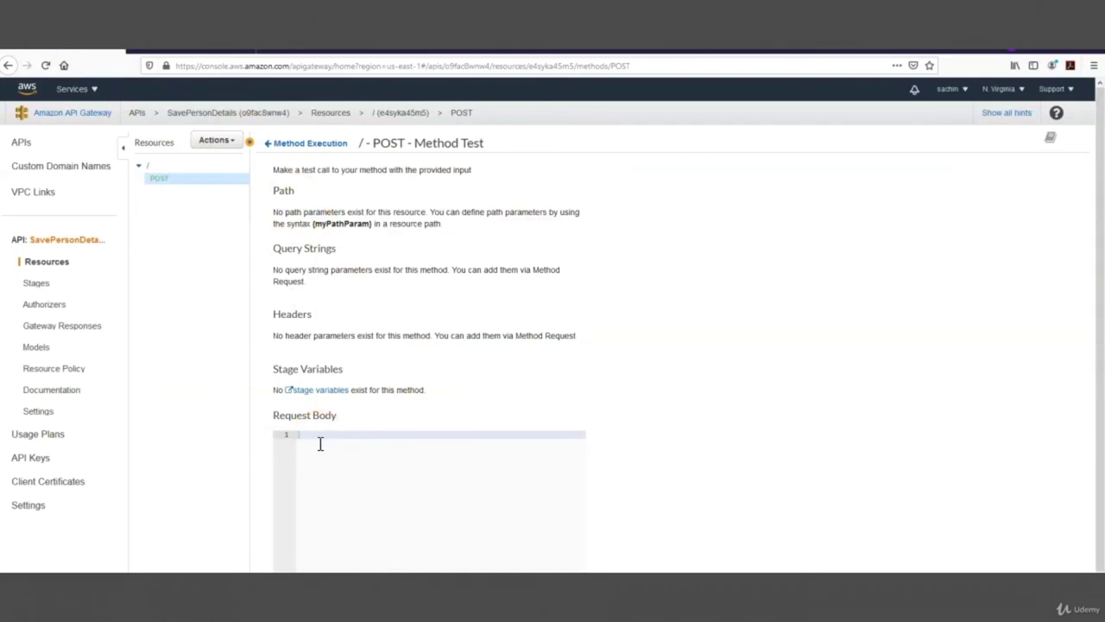
left_click(318, 440)
key("ctrl+v")
left_click(337, 441)
double_click(332, 442)
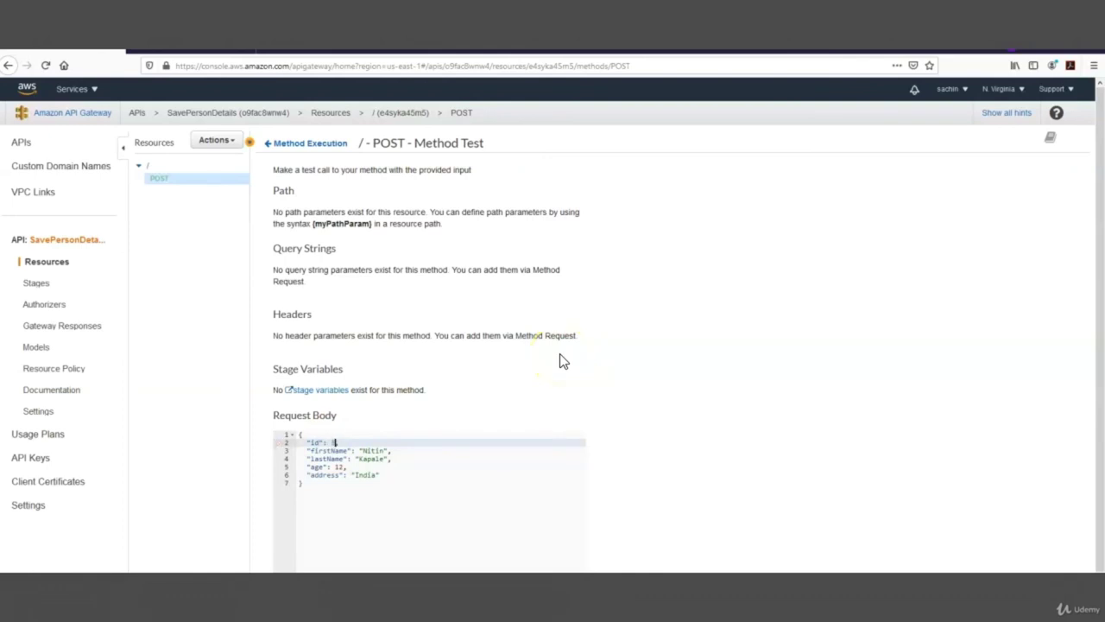
scroll(656, 358, "down", 1)
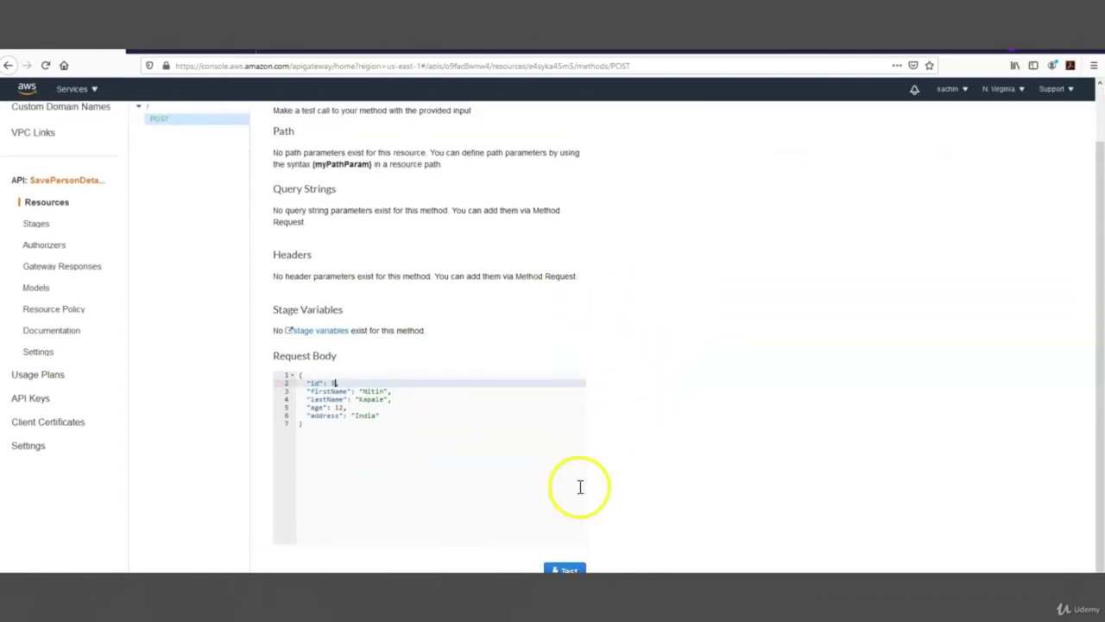
left_click(567, 567)
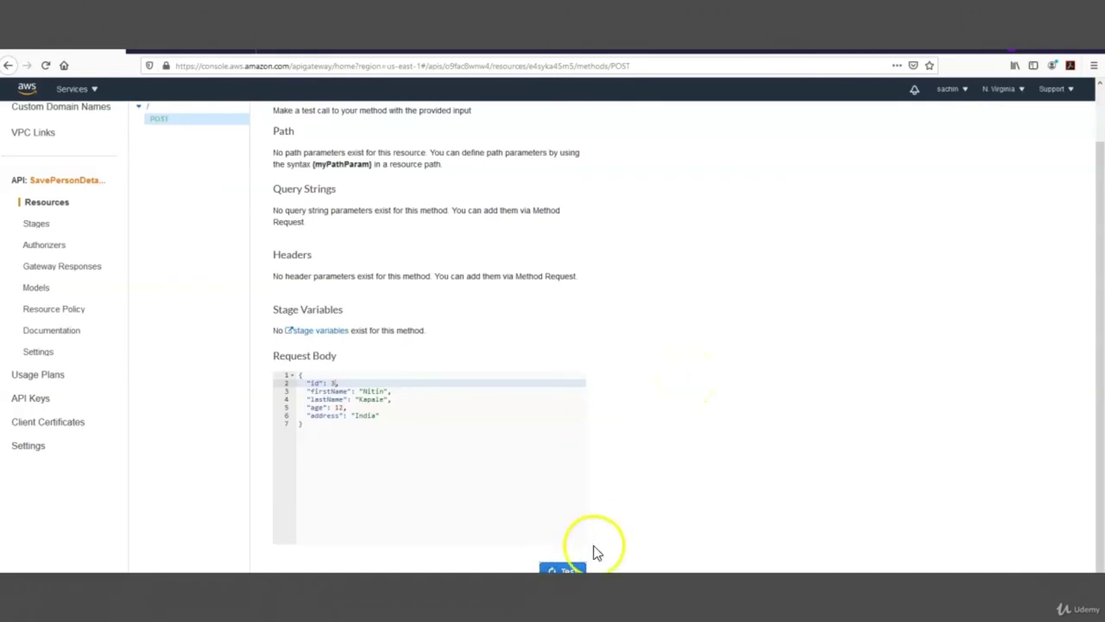
Step: Examine the test's response body message and the request body recorded in the execution logs
left_click(626, 423)
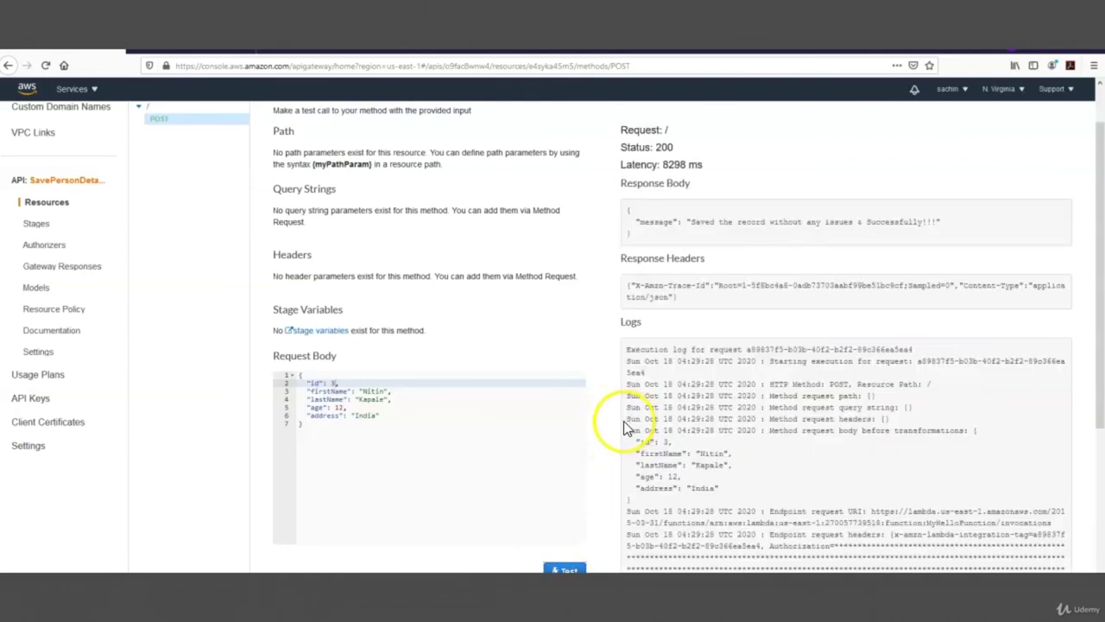
left_click_drag(691, 222, 936, 221)
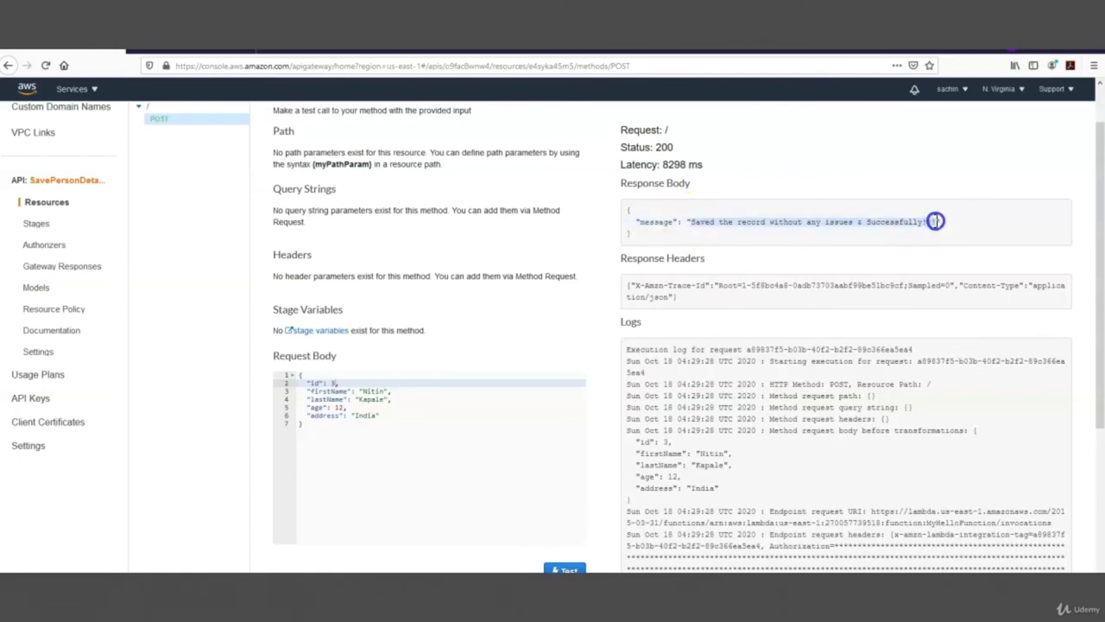
left_click_drag(636, 440, 694, 495)
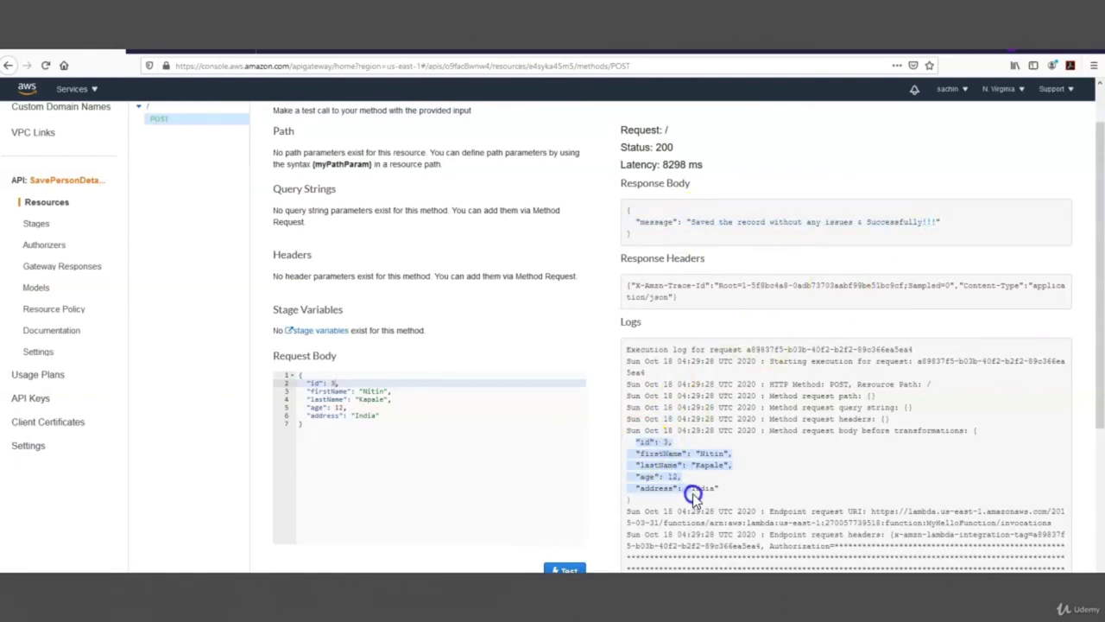
left_click(440, 354)
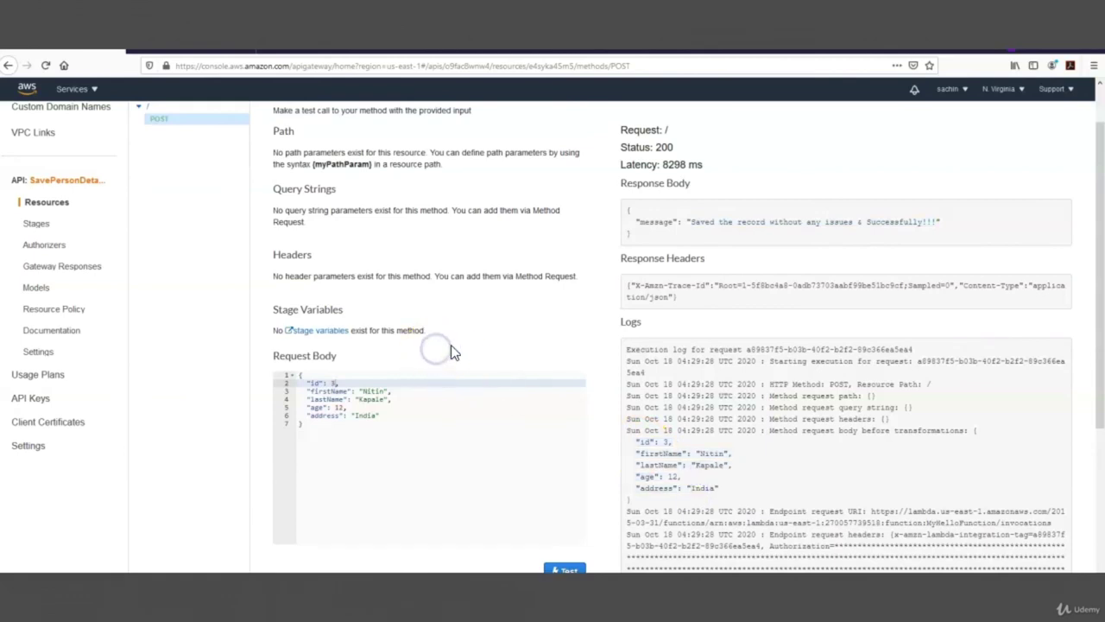
scroll(453, 353, "up", 1)
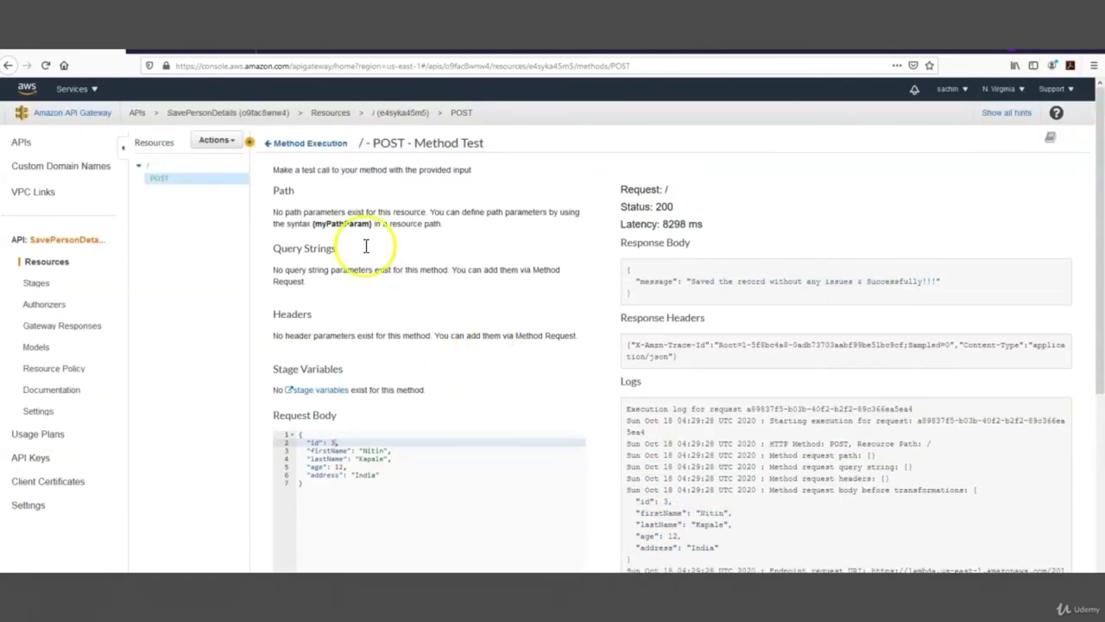
Step: Deploy the SavePersonDetails API to a new stage named Prod with the stage description Prod
left_click(164, 180)
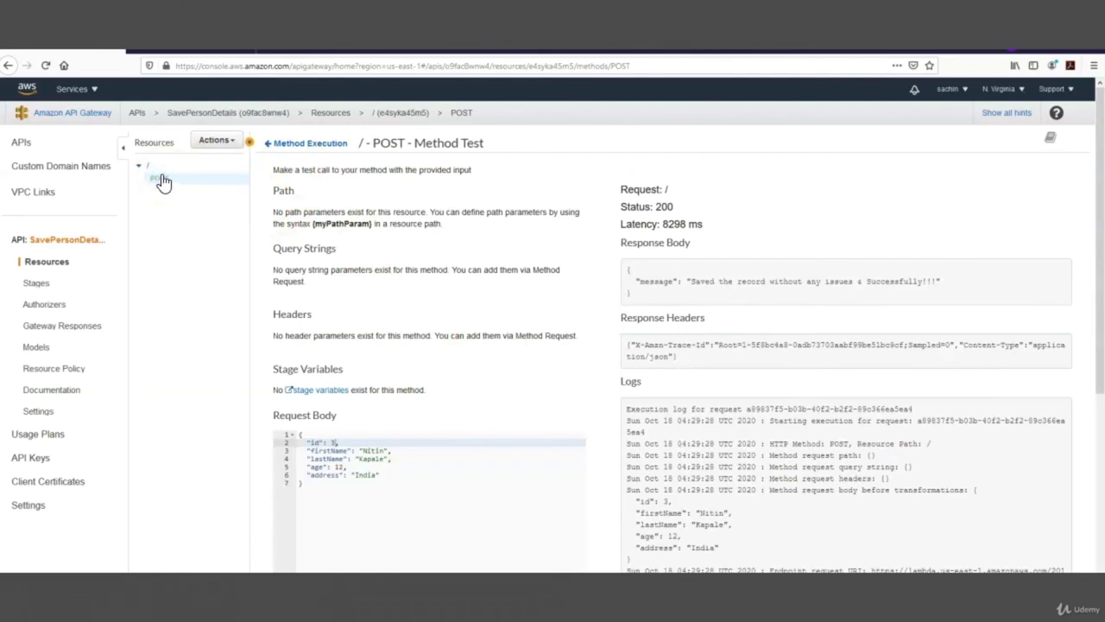
left_click(213, 141)
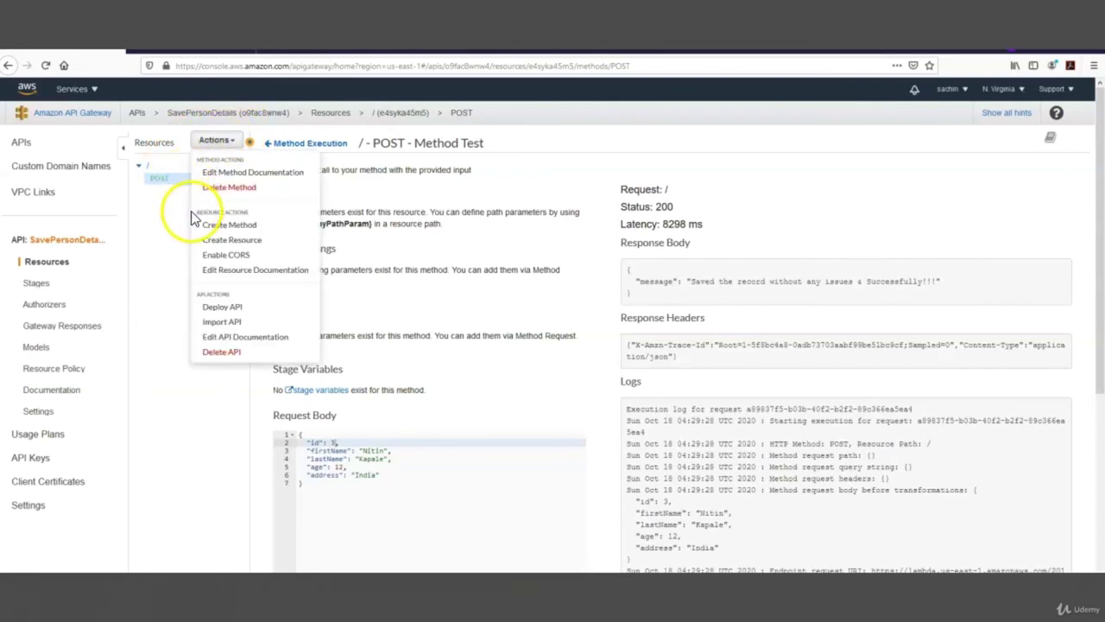
left_click(229, 310)
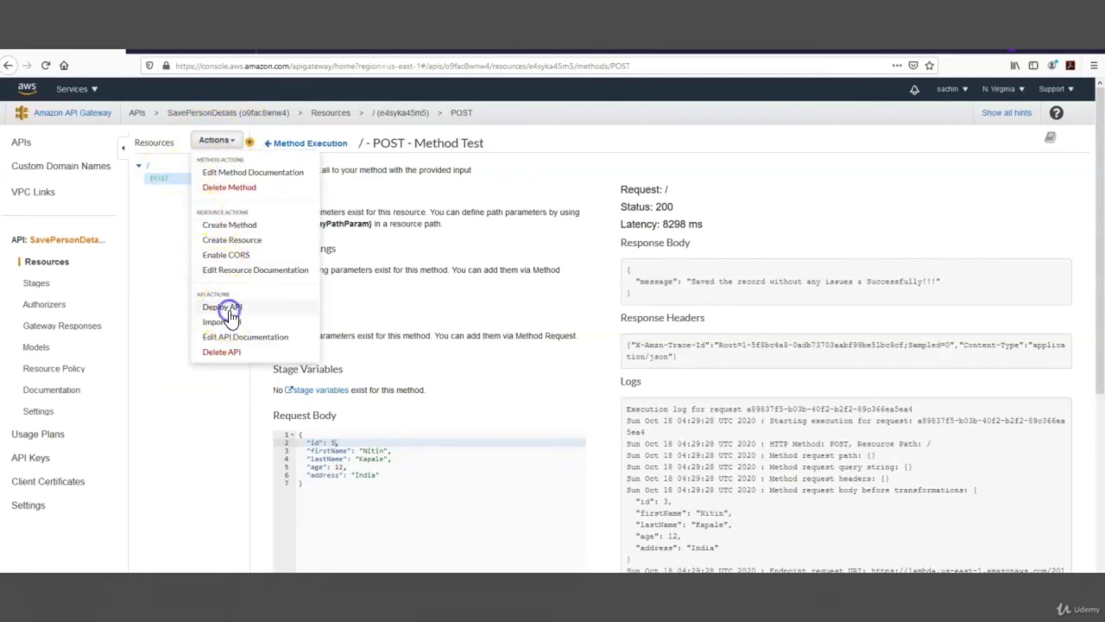
left_click(646, 194)
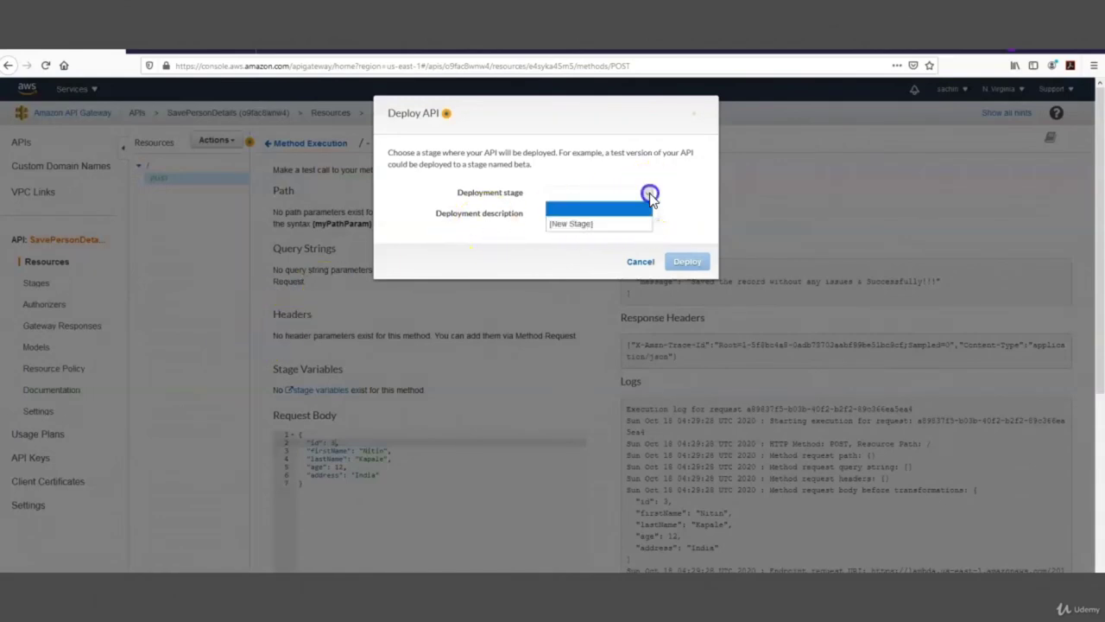
left_click(591, 226)
left_click(563, 212)
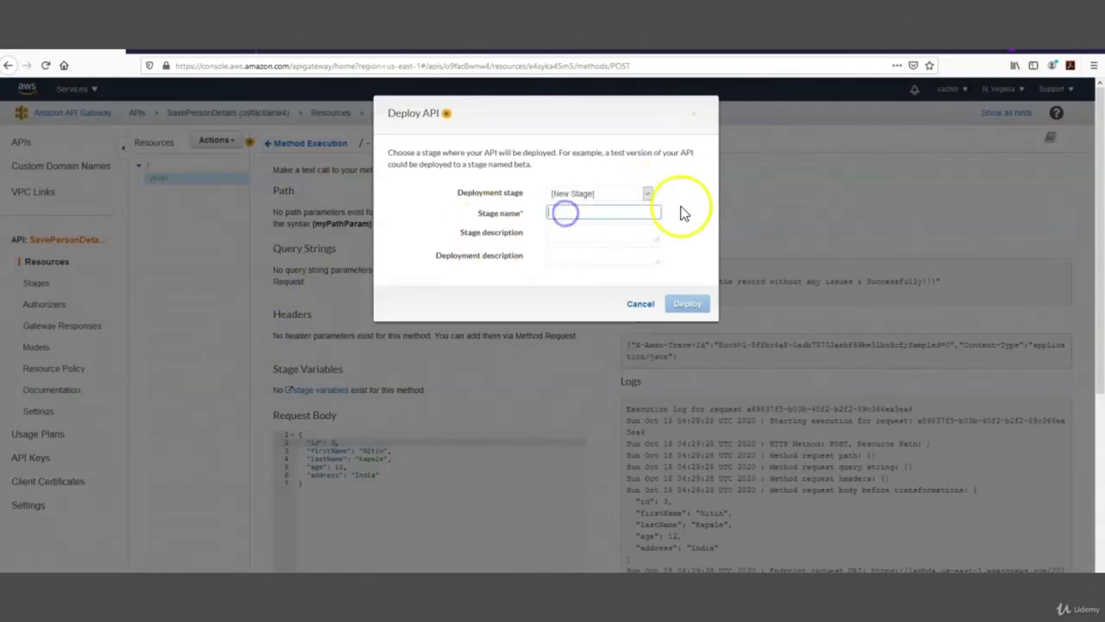
type("Prod")
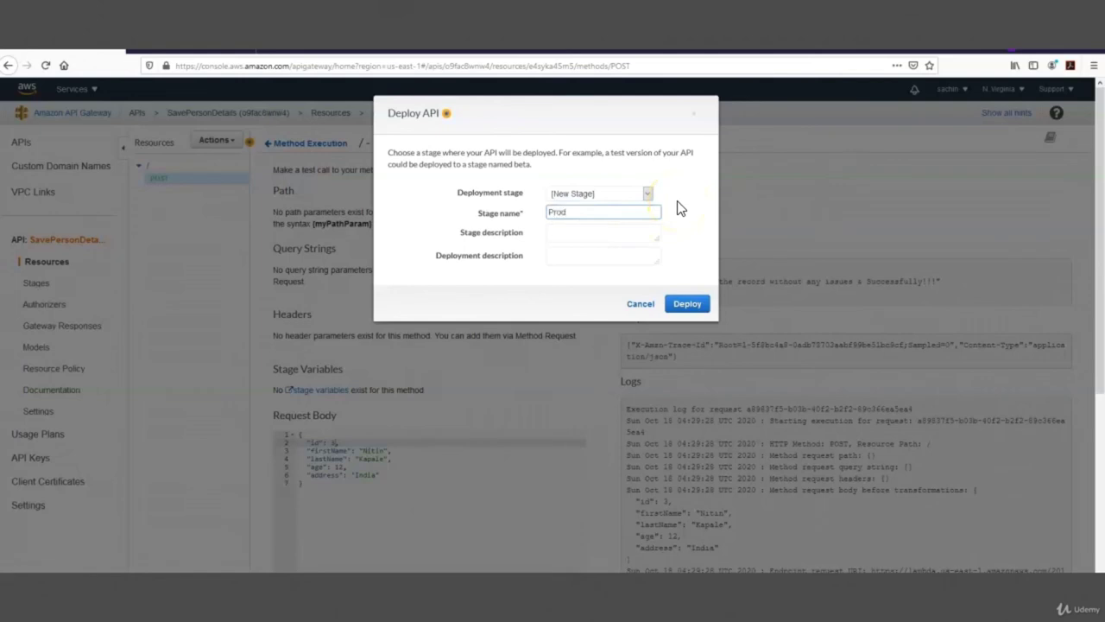
key("Tab")
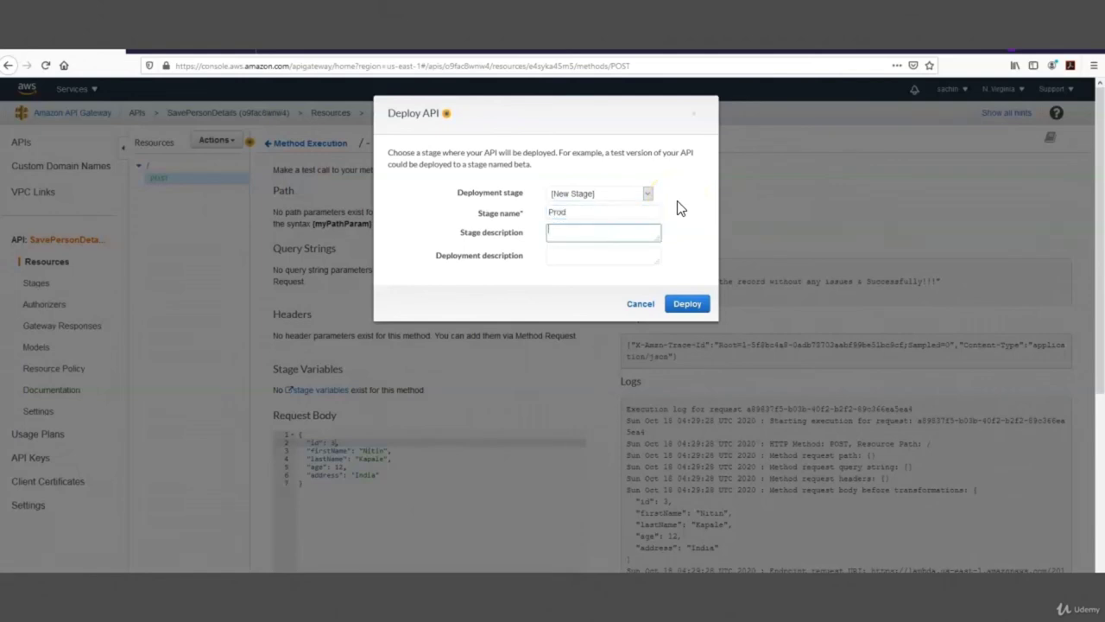
type("Prod")
key("Tab")
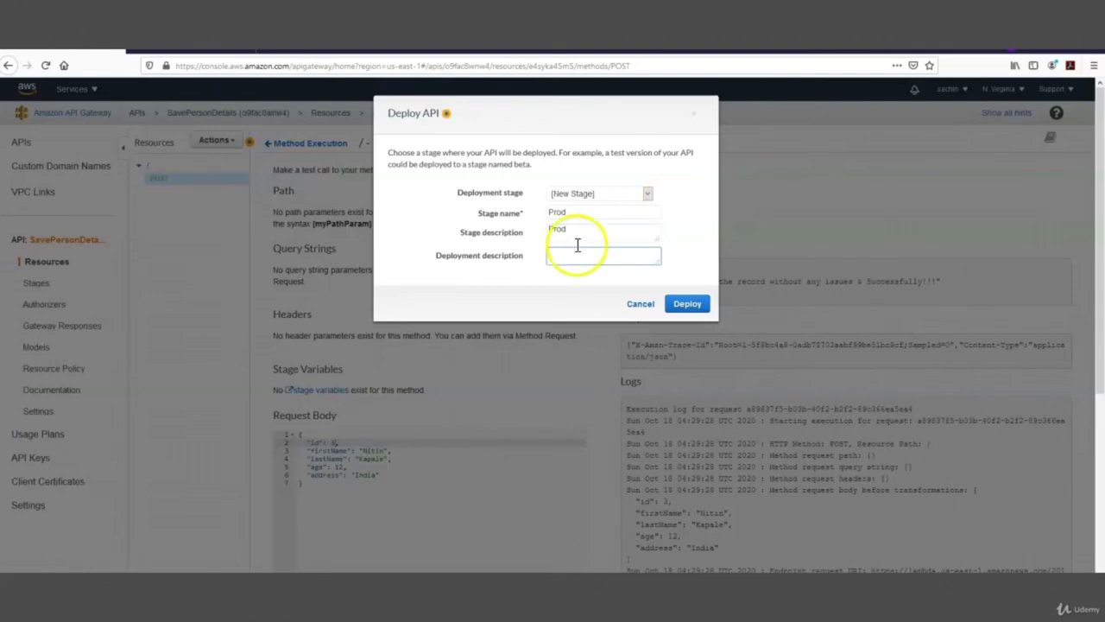
left_click(686, 304)
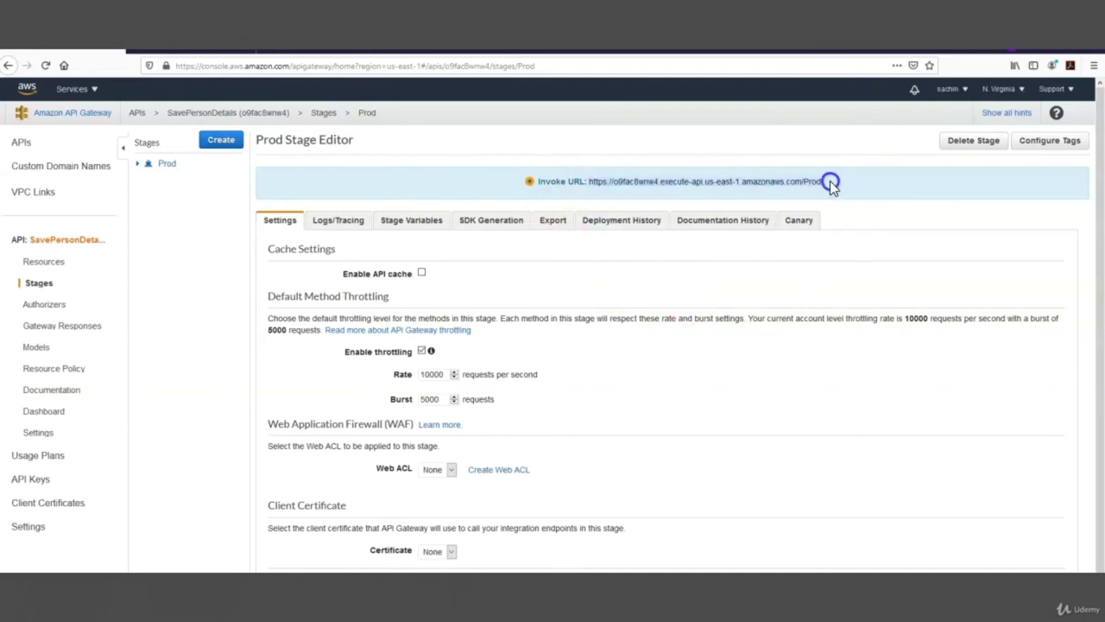
Step: Review the Prod stage's invoke URL and its logging, stage variable and SDK generation options, returning to the general stage settings
left_click(678, 186)
left_click_drag(678, 185, 593, 183)
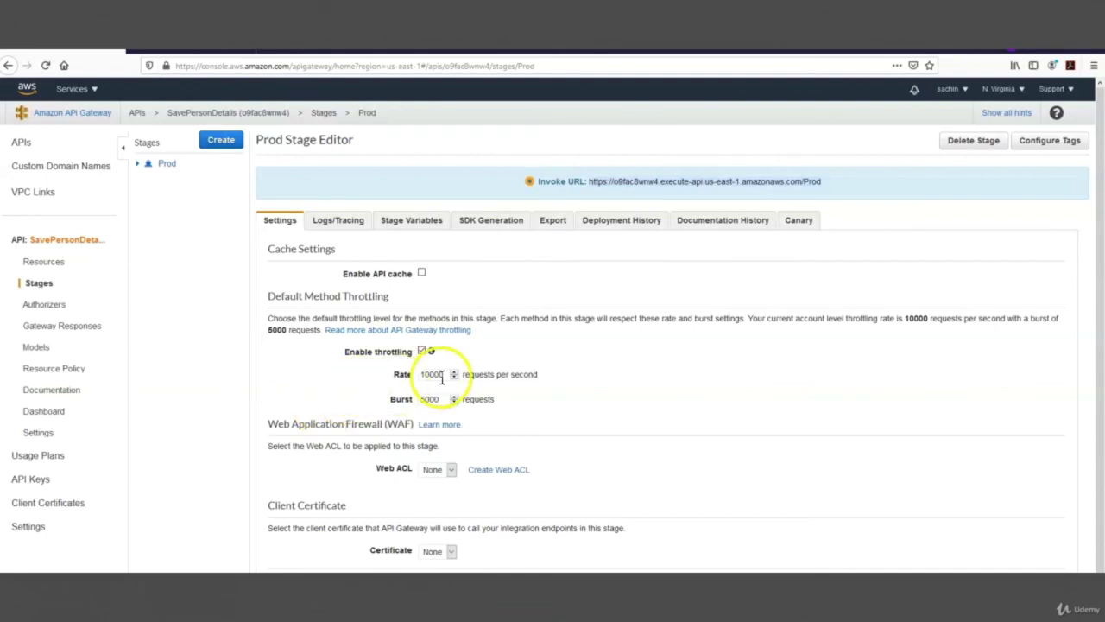
left_click(338, 222)
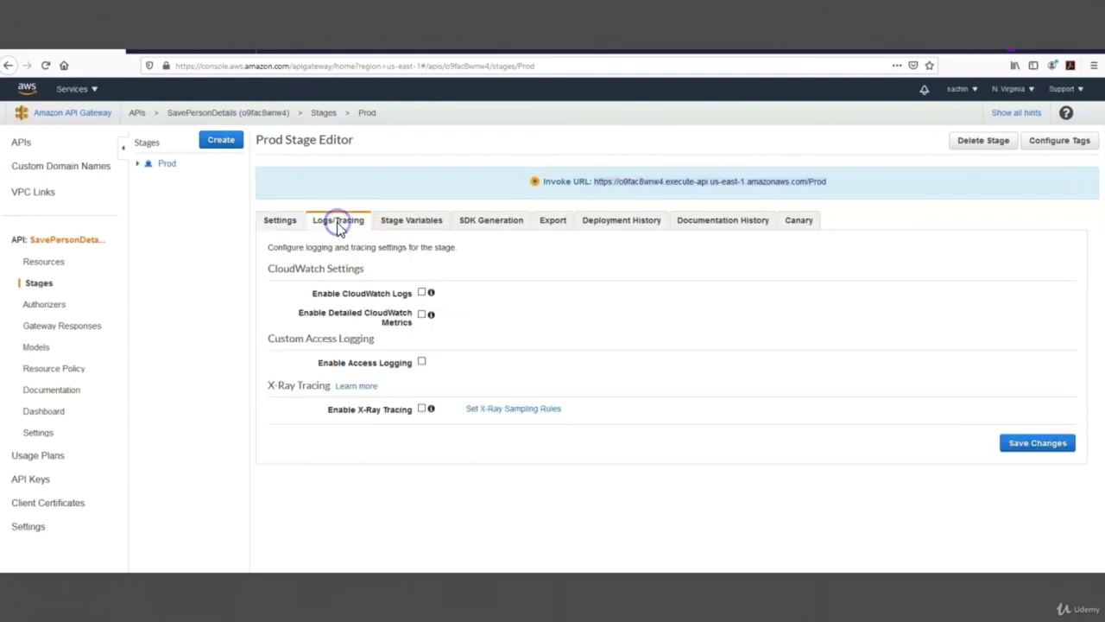
left_click(402, 229)
left_click(494, 226)
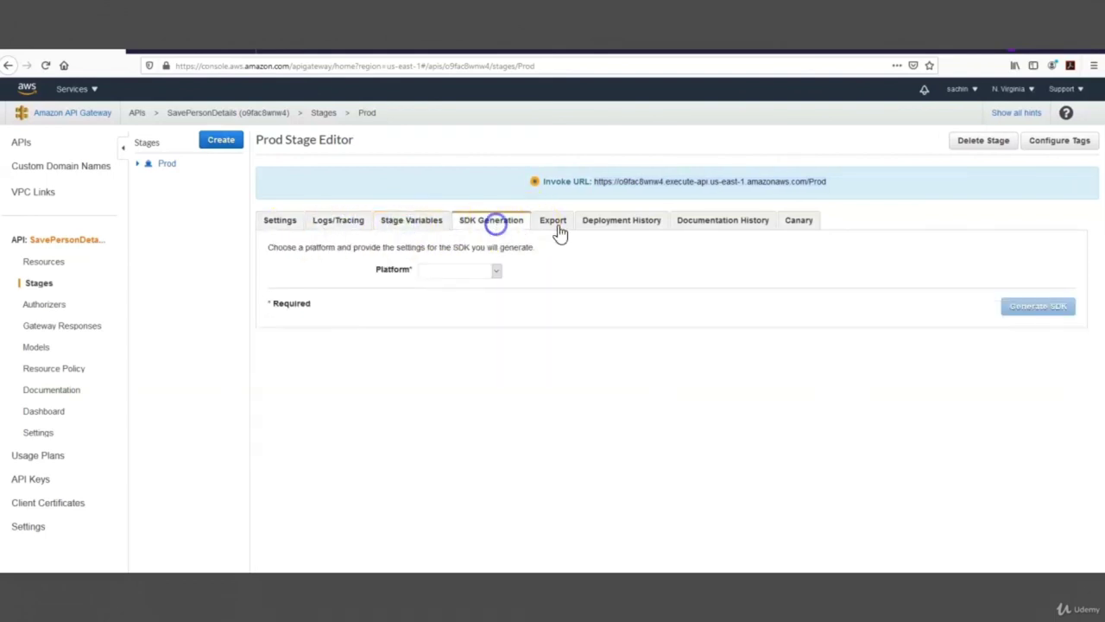
left_click(279, 222)
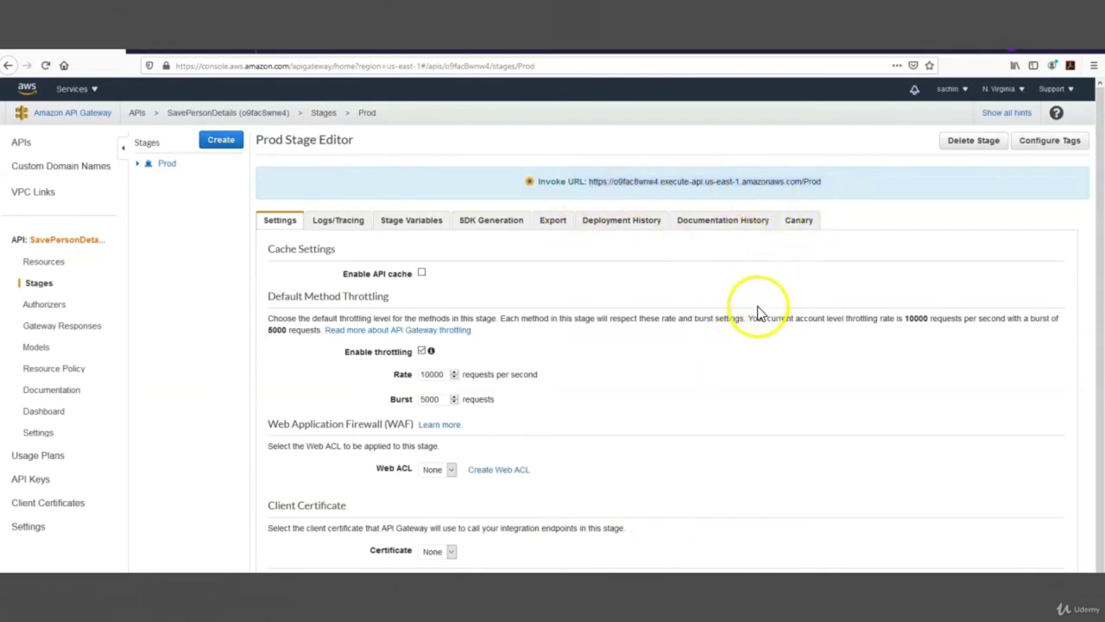
Step: Open the Prod stage's invoke URL in the browser, read the response message and return to the stage editor
mouse_move(583, 183)
left_mouse_down()
mouse_move(528, 188)
mouse_move(813, 189)
left_mouse_up()
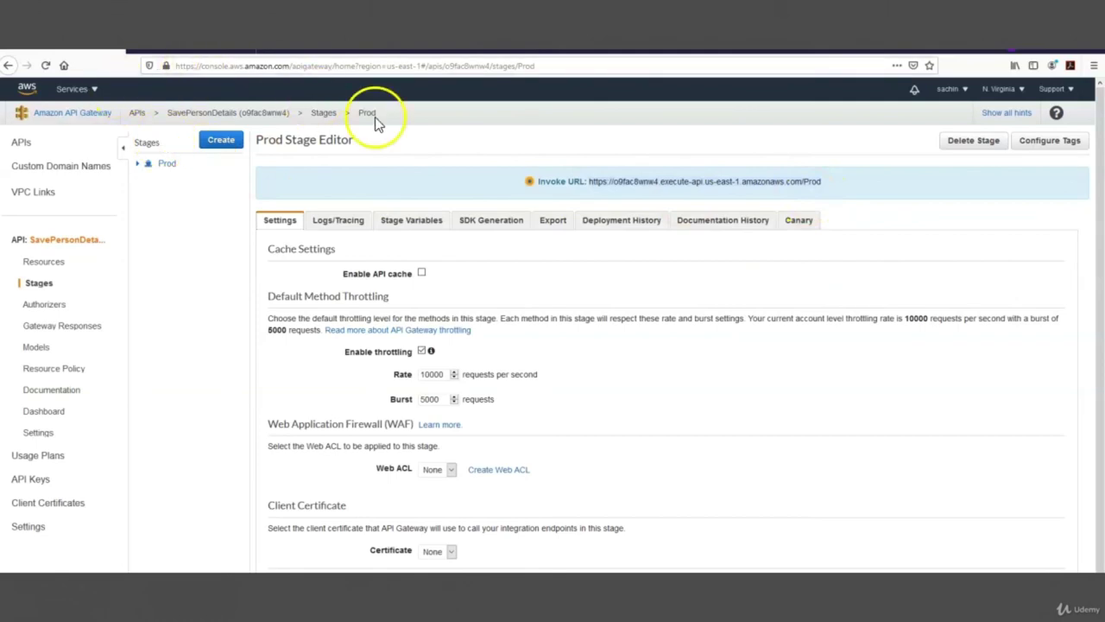
left_click(645, 188)
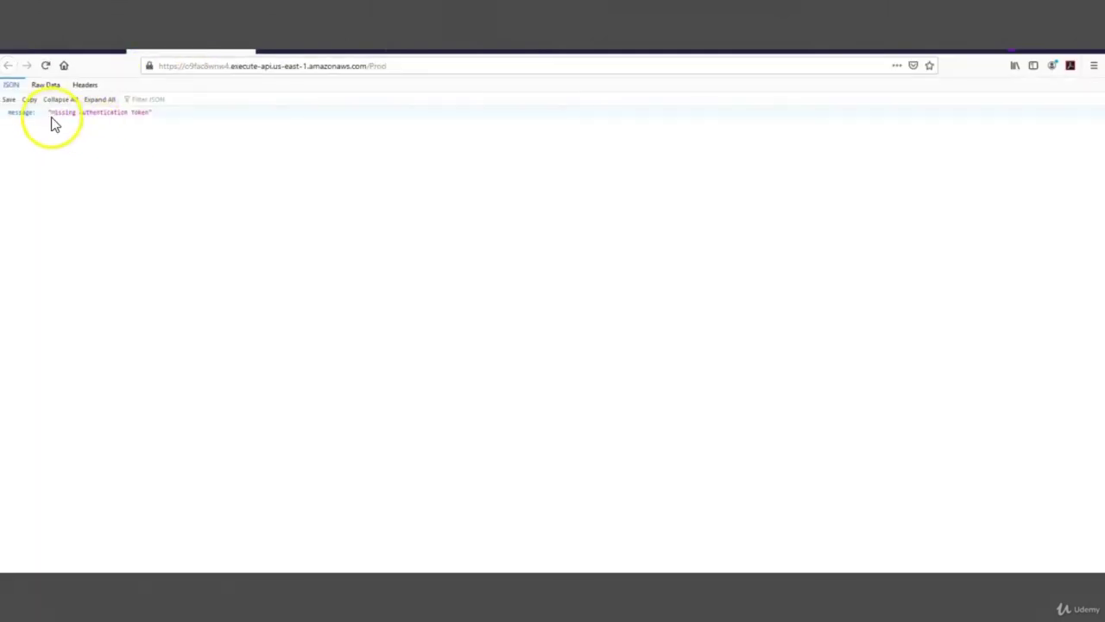
left_click_drag(50, 113, 166, 117)
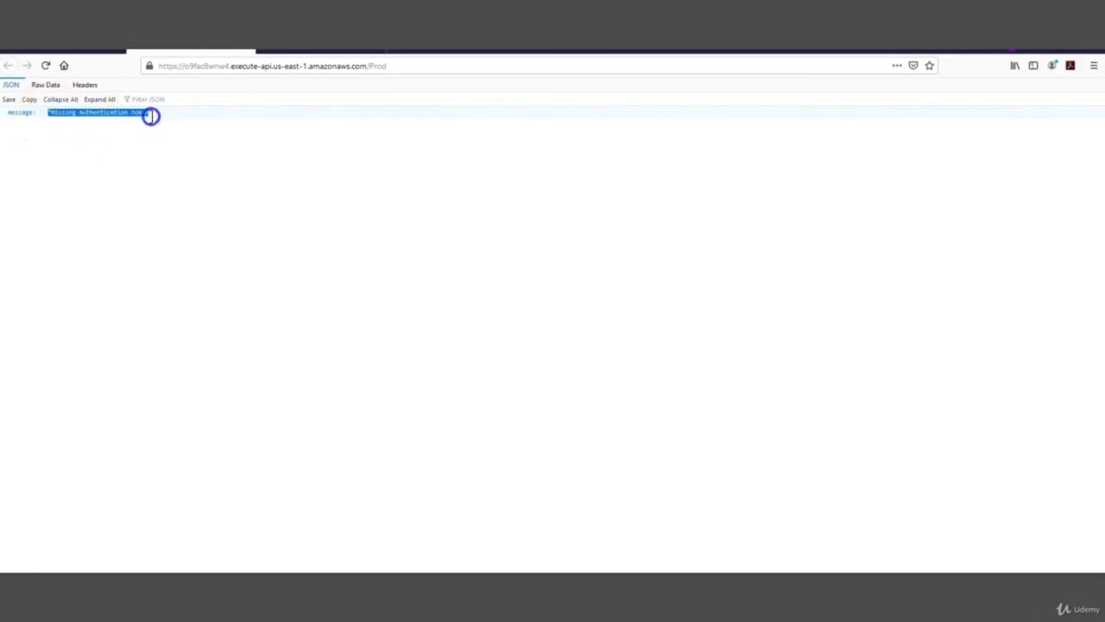
left_click(166, 117)
left_click(8, 65)
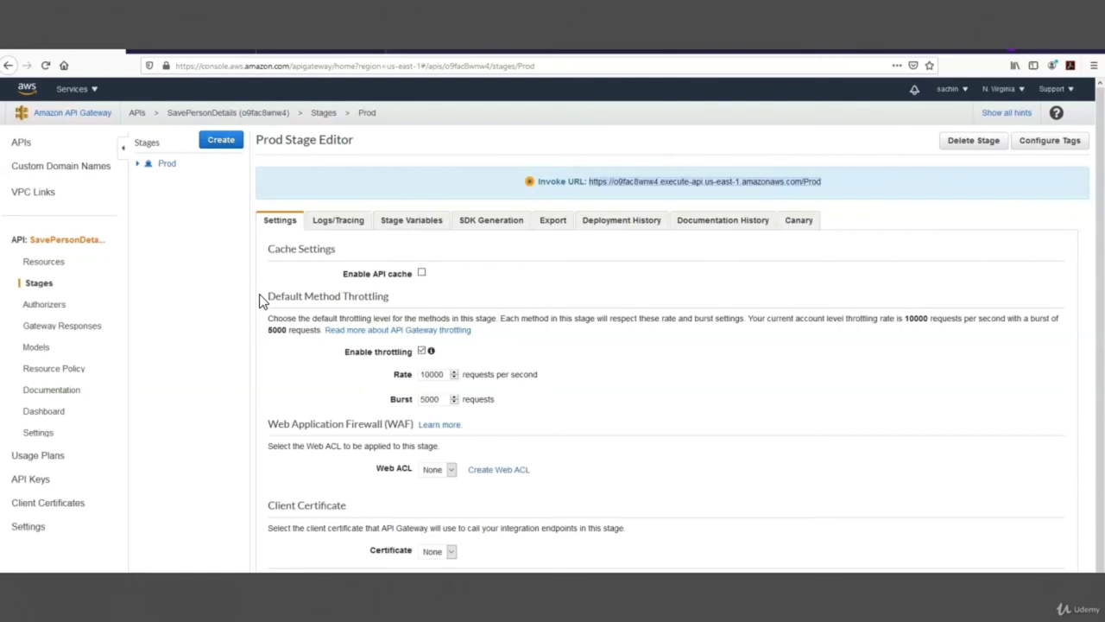
left_click(26, 528)
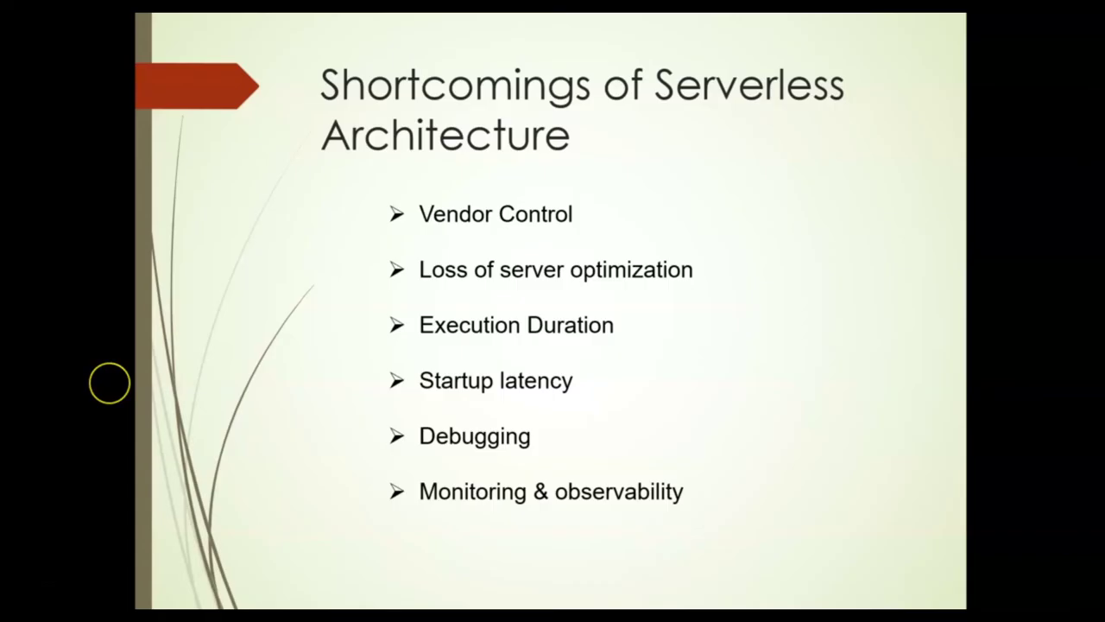